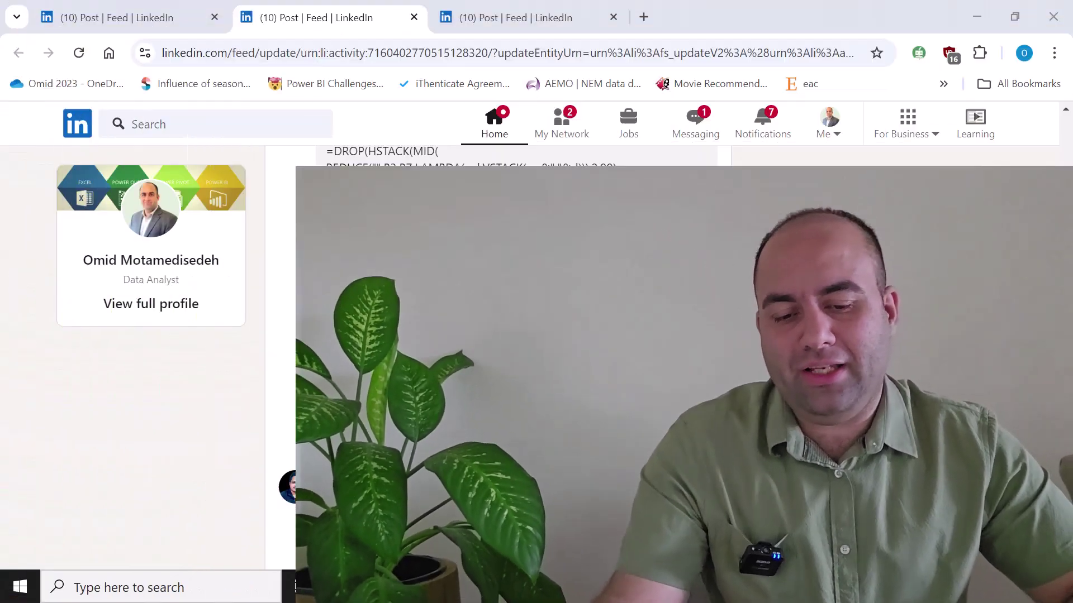
Review the formula solutions in the post's comments and the Challenge 003 description with its example tables.
scroll(471, 412, "down", 3)
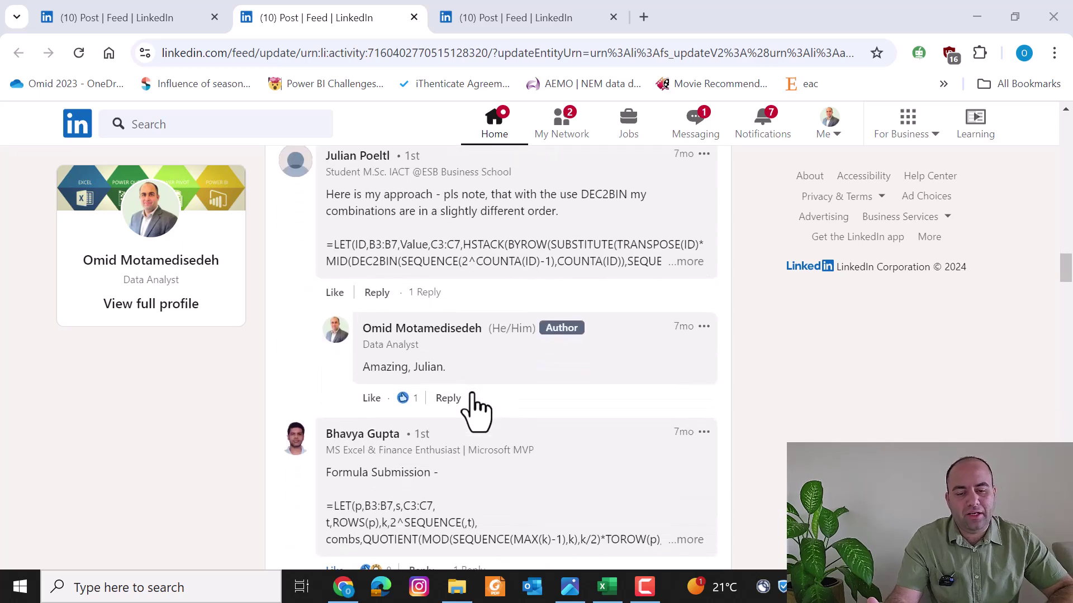
scroll(475, 411, "down", 5)
scroll(476, 411, "down", 18)
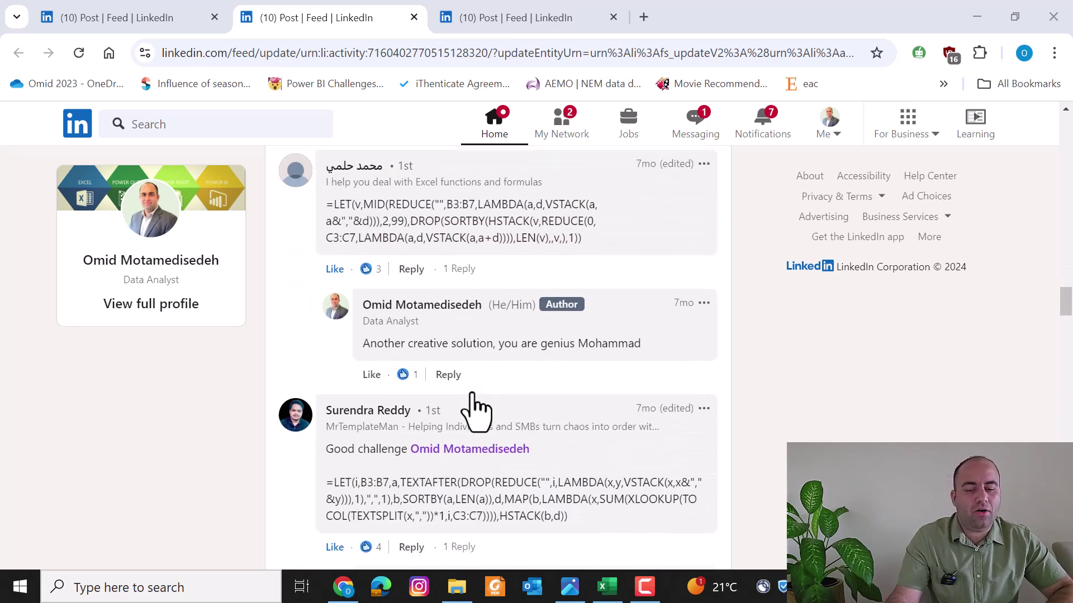
scroll(475, 411, "down", 15)
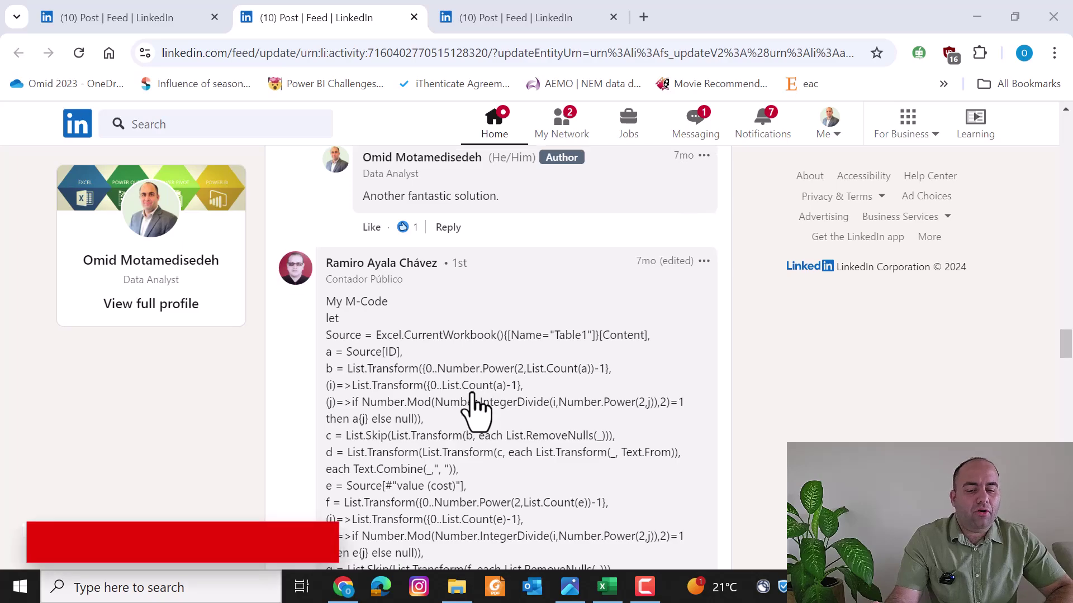
scroll(475, 412, "down", 12)
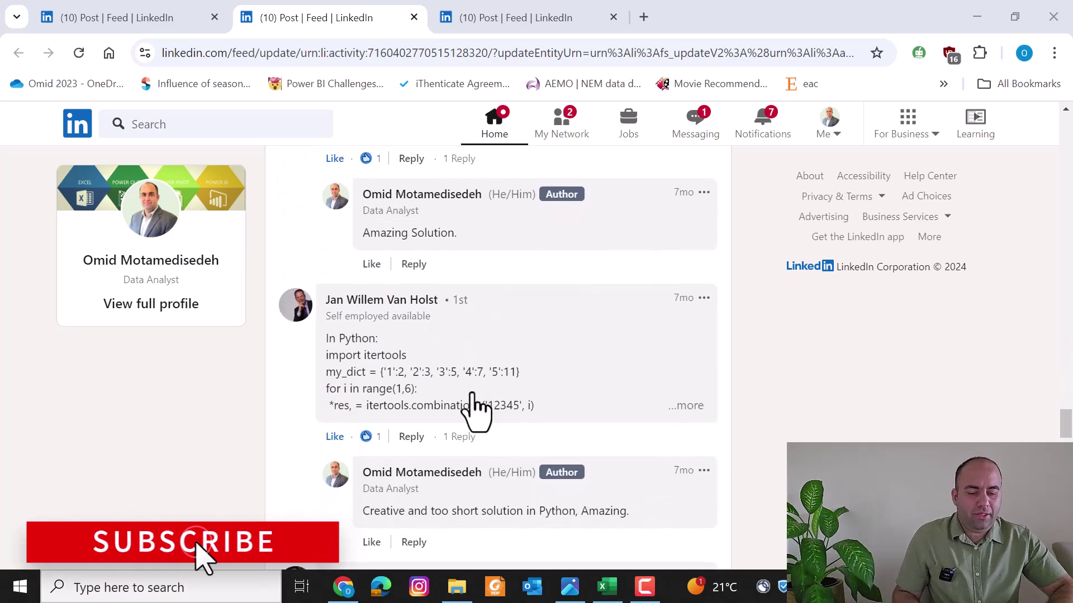
scroll(476, 412, "up", 15)
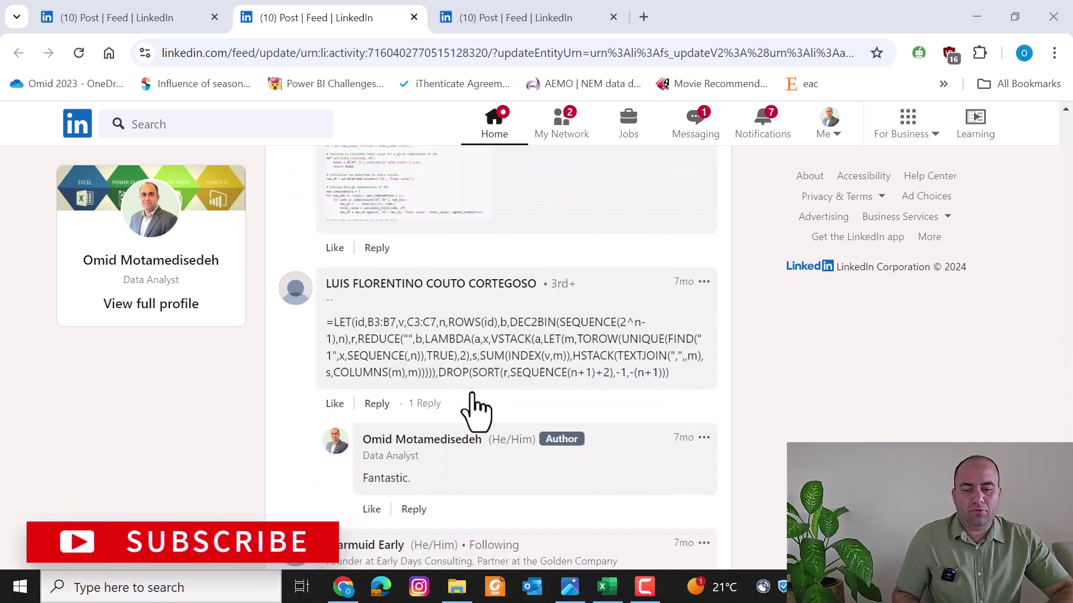
scroll(475, 412, "up", 7)
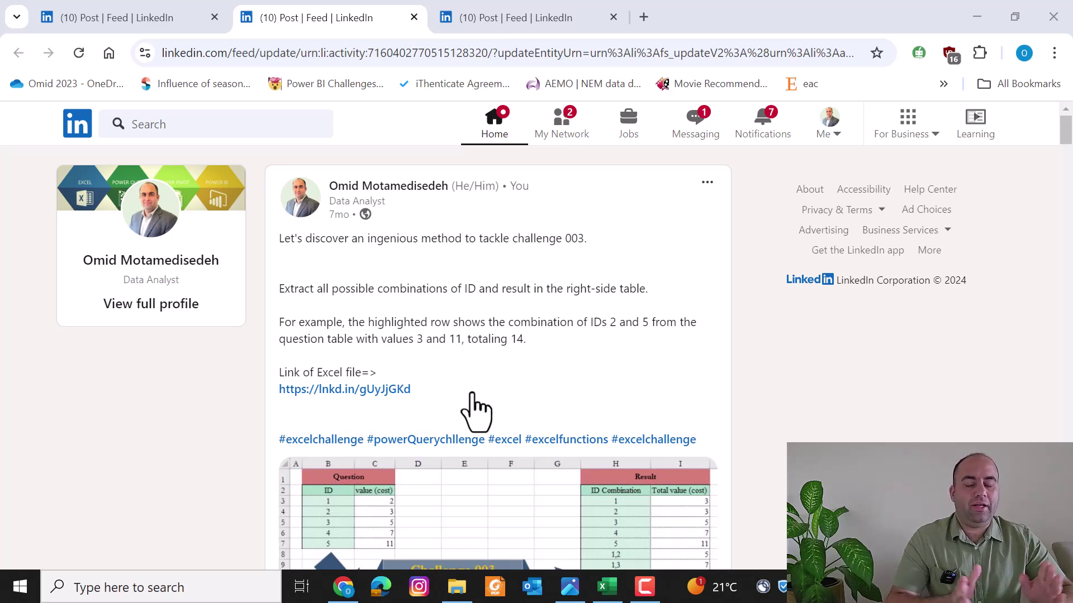
scroll(475, 411, "down", 5)
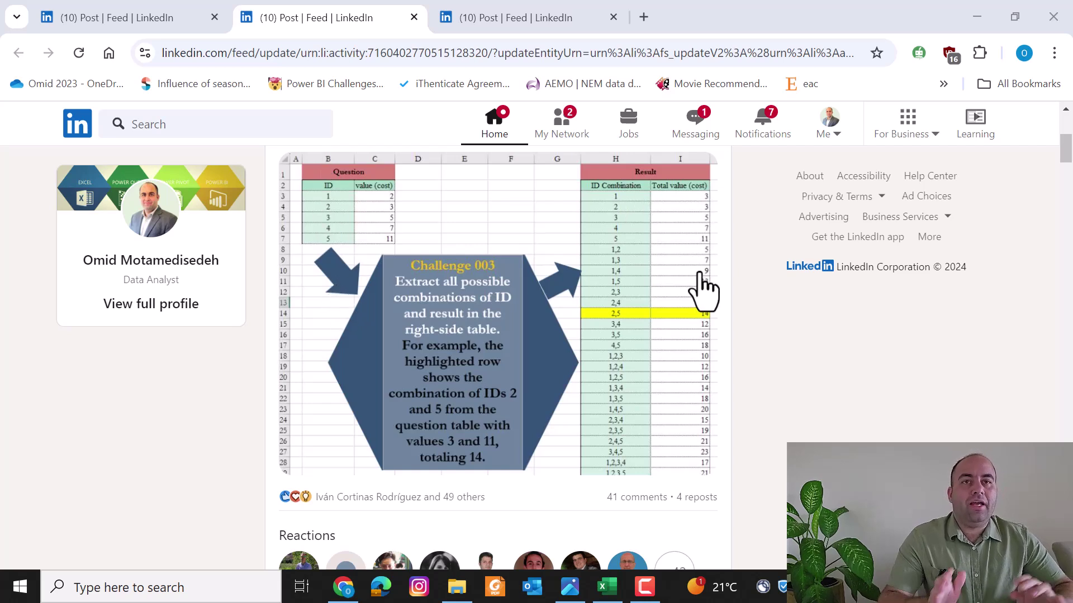
Switch to the CH-003 workbook in Excel and convert the Question range B2:C7 into a table.
left_click(607, 587)
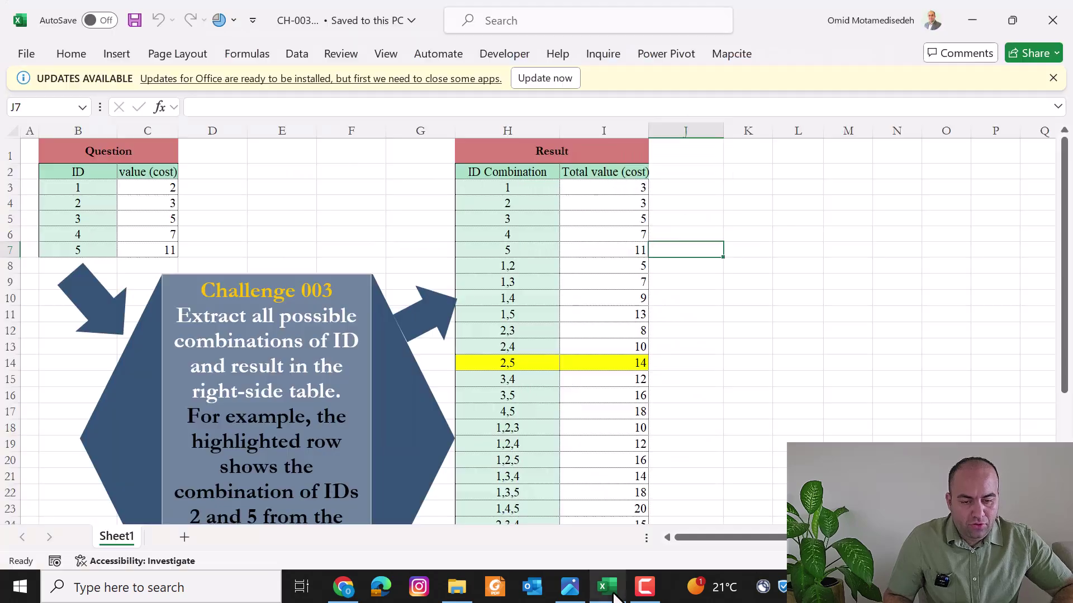
left_click(79, 170)
key("ctrl+shift+Right")
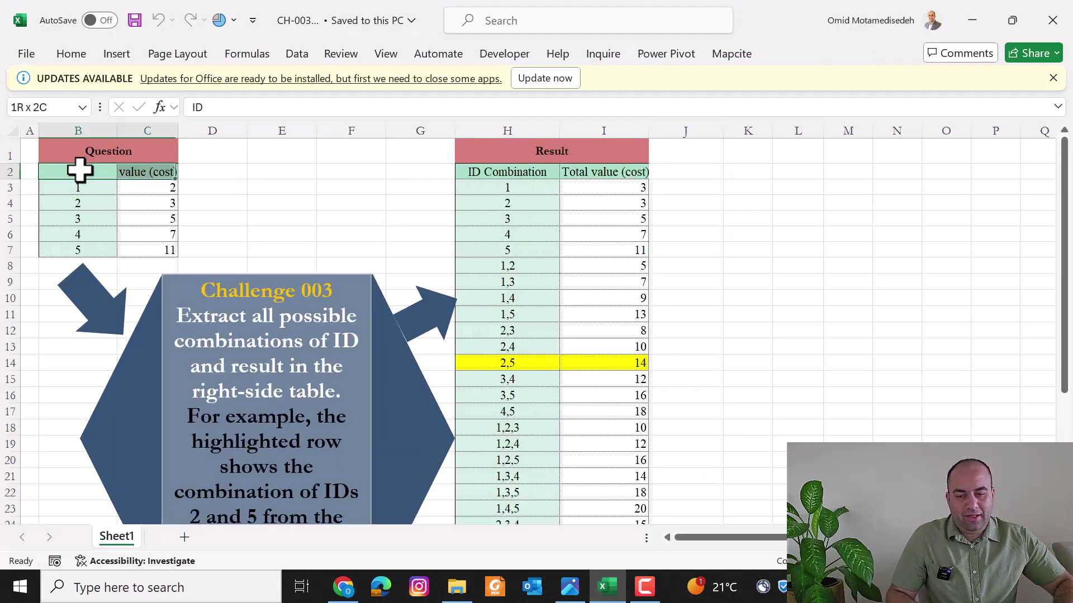
key("ctrl+shift+Down")
key("ctrl+t")
key("Return")
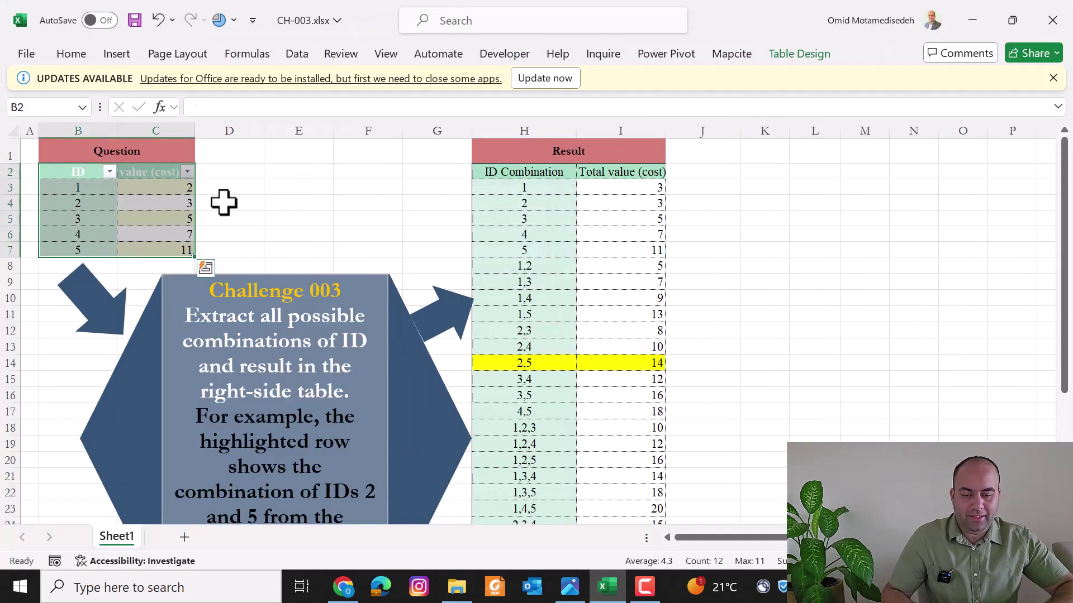
Load the Question table into Power Query and remove its Changed Type step.
left_click(298, 56)
left_click(59, 123)
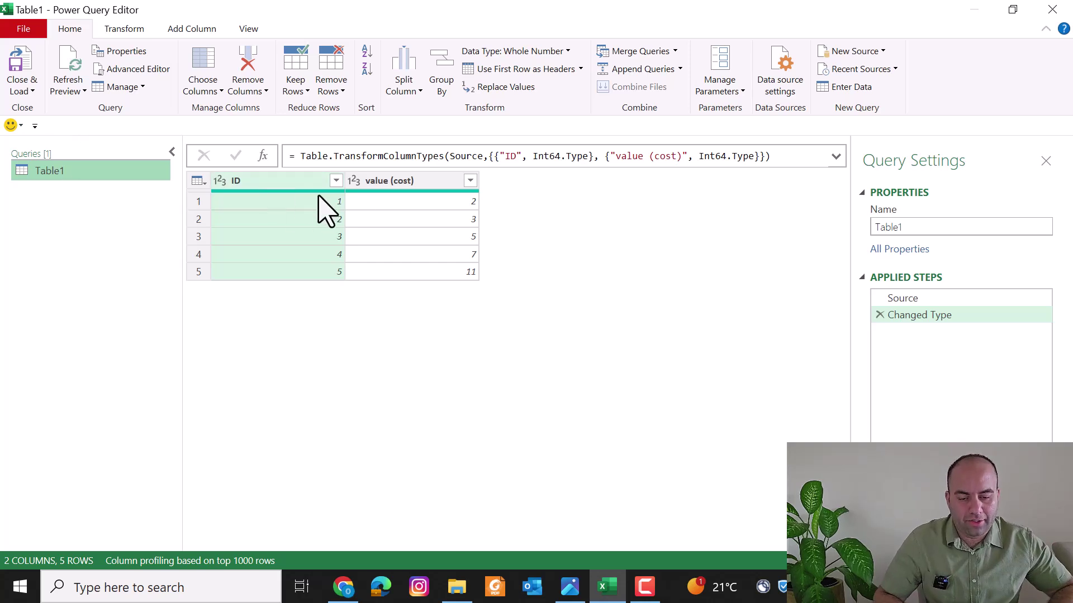
left_click(879, 314)
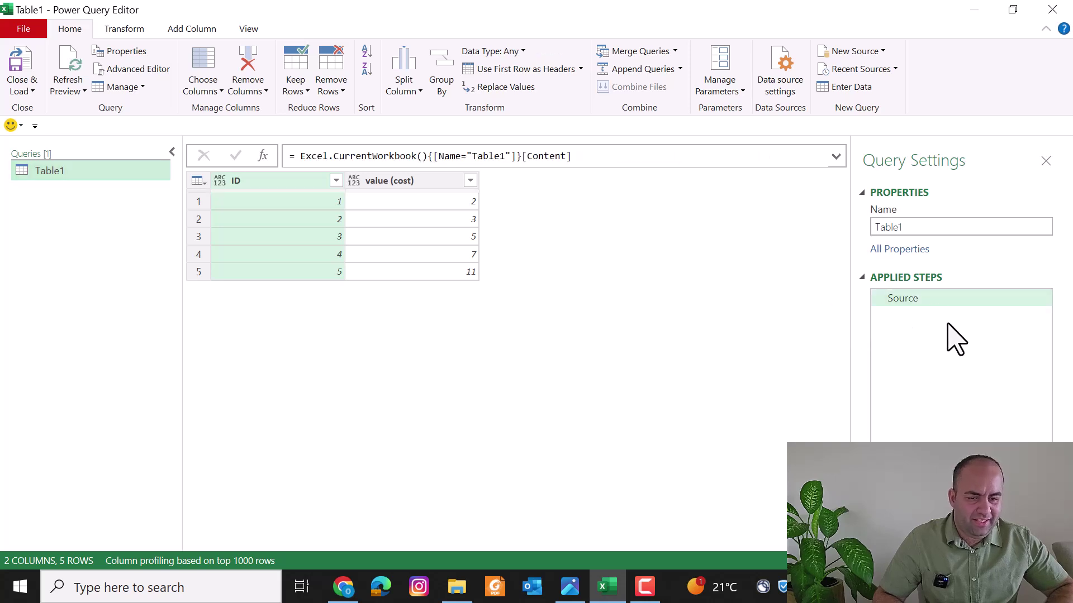
left_click(263, 156)
left_click(345, 154)
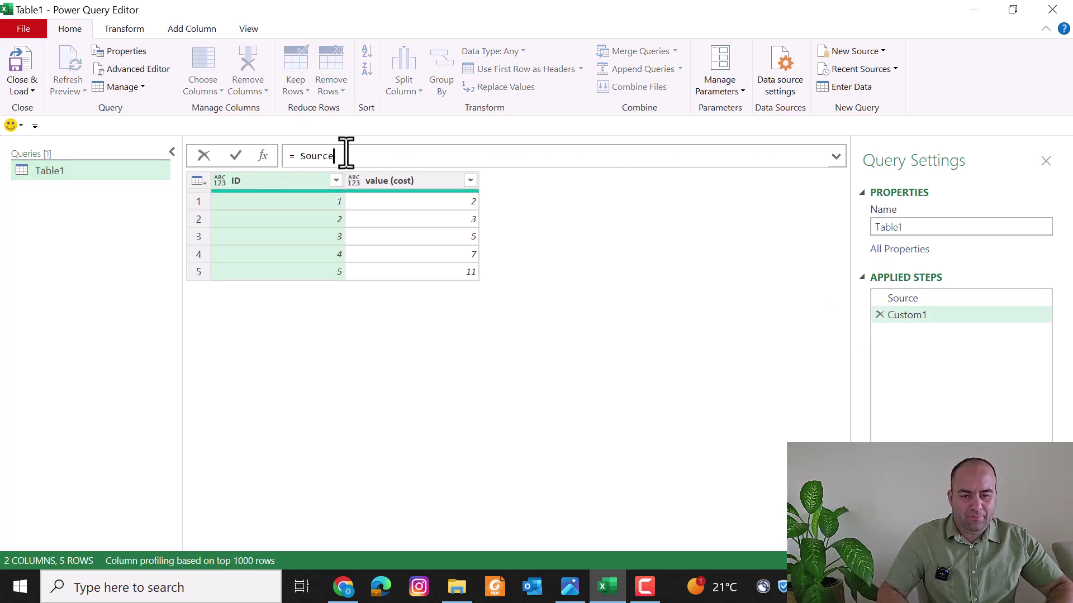
key("Escape")
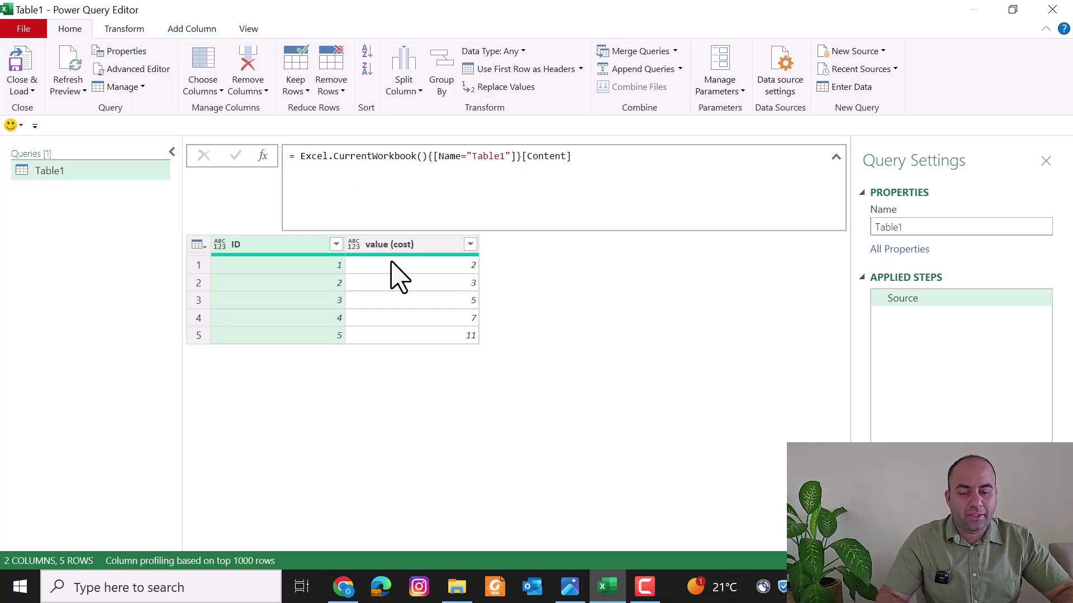
Add a custom step after Source and replace its formula with a List.Accumulate call.
left_click(263, 156)
left_click(300, 158)
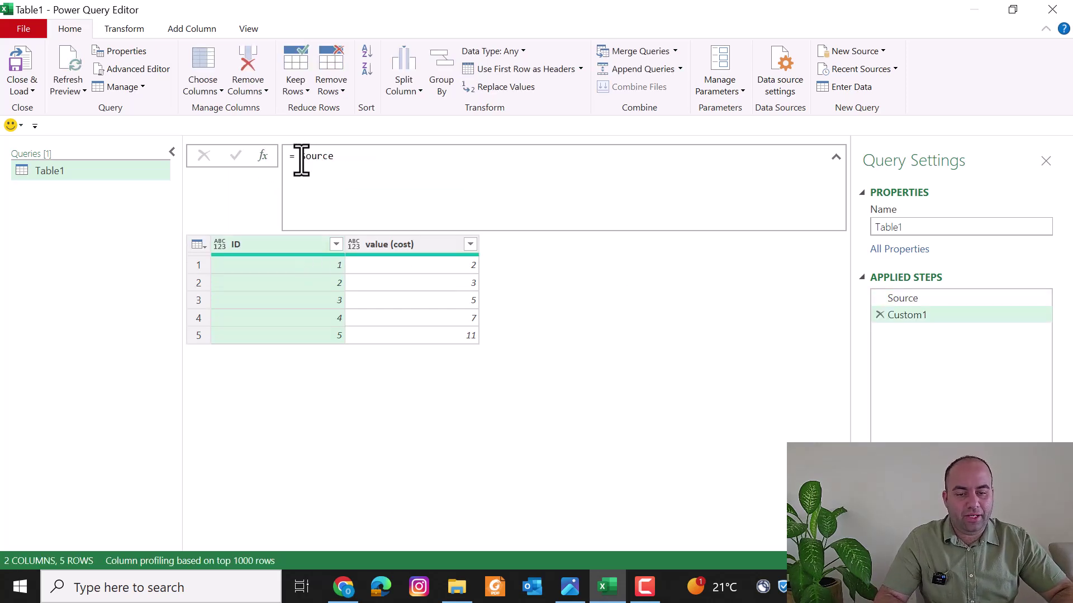
type("listac")
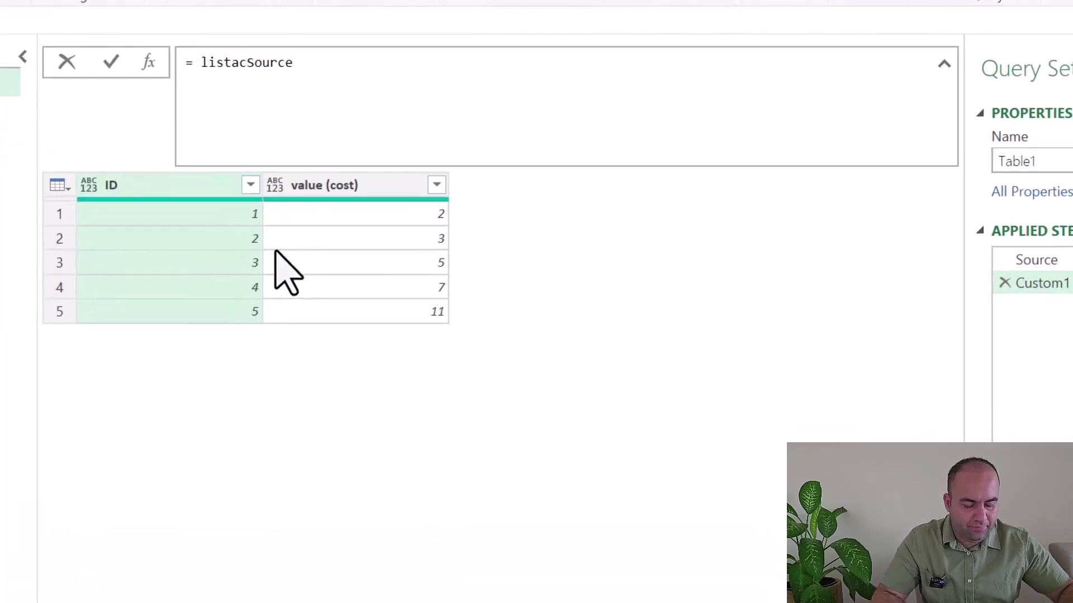
key("shift+End")
key("Delete")
type("cu")
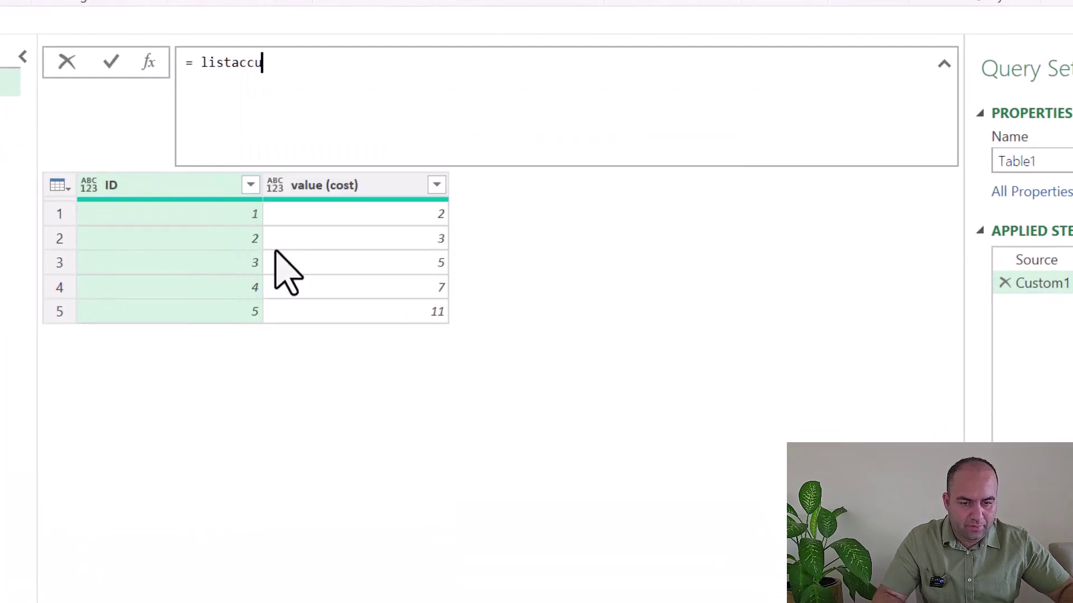
key("Tab")
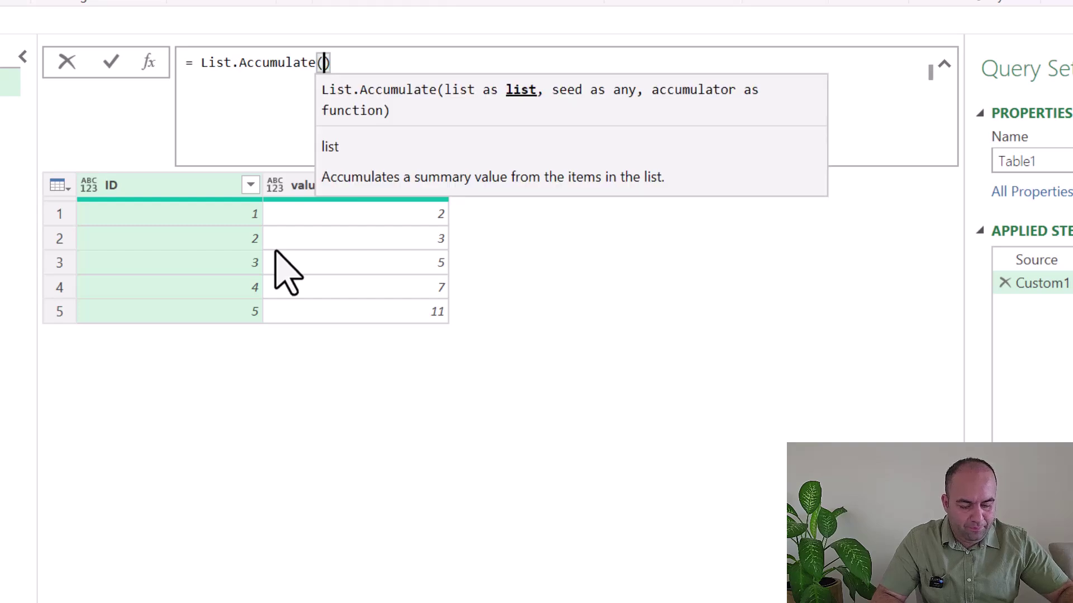
Set the List.Accumulate list to {1..5} and its seed to {""}.
type("{1..5}")
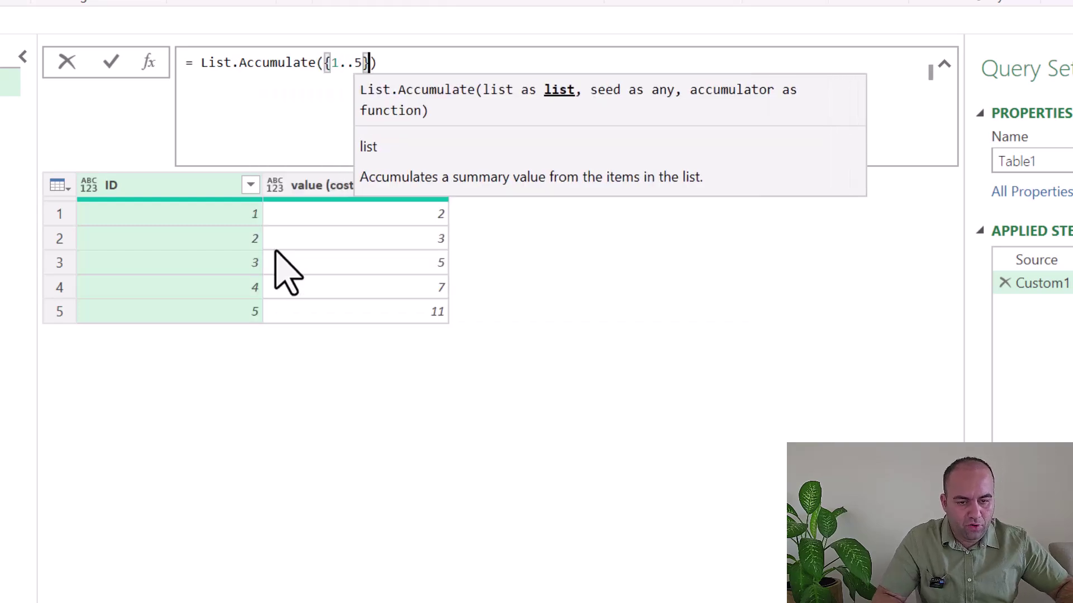
type(",{")
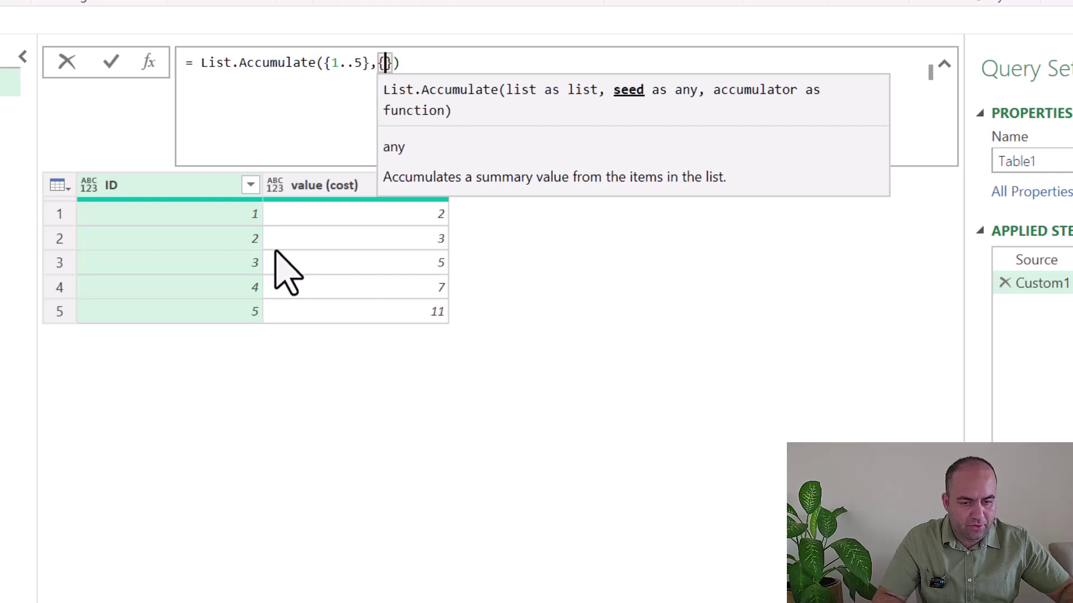
type("\"0")
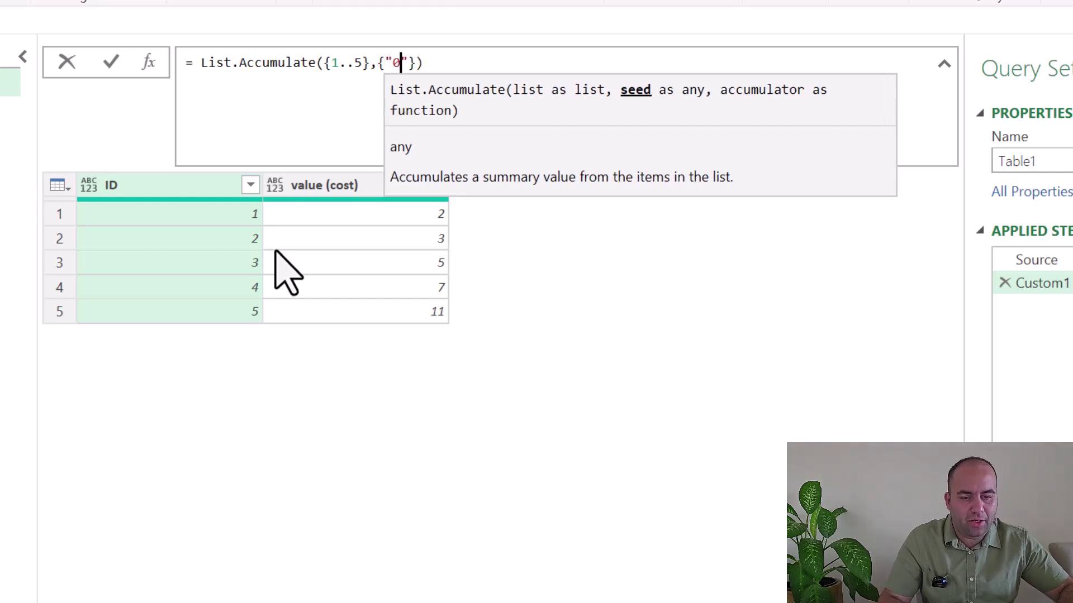
key("BackSpace")
key("Right")
key("Right")
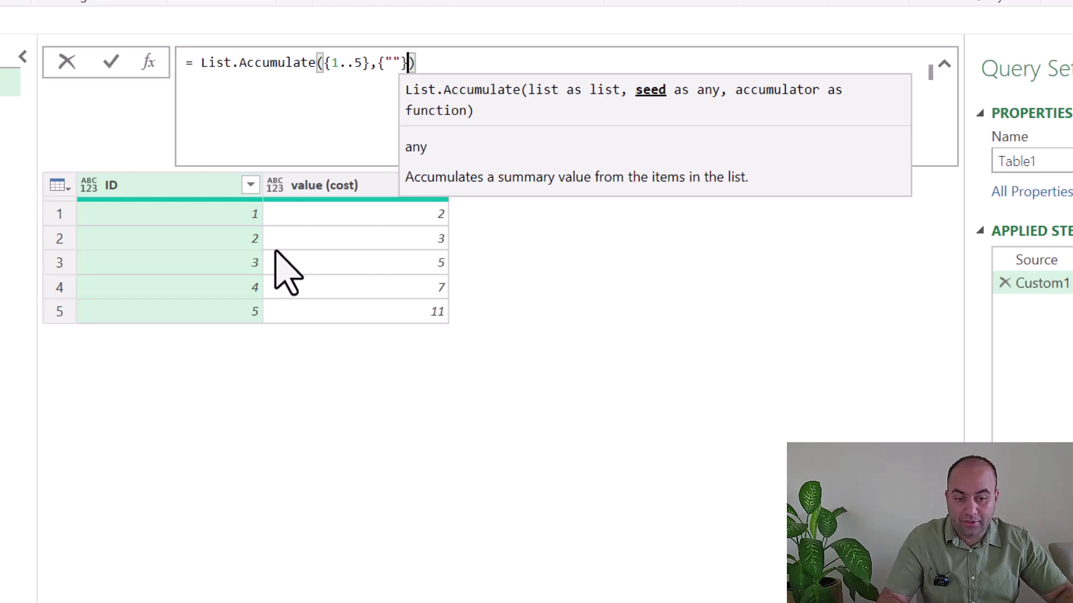
Complete List.Accumulate with the accumulator function (a,b)=>{b} and apply the formula.
type(",")
type("(a,b")
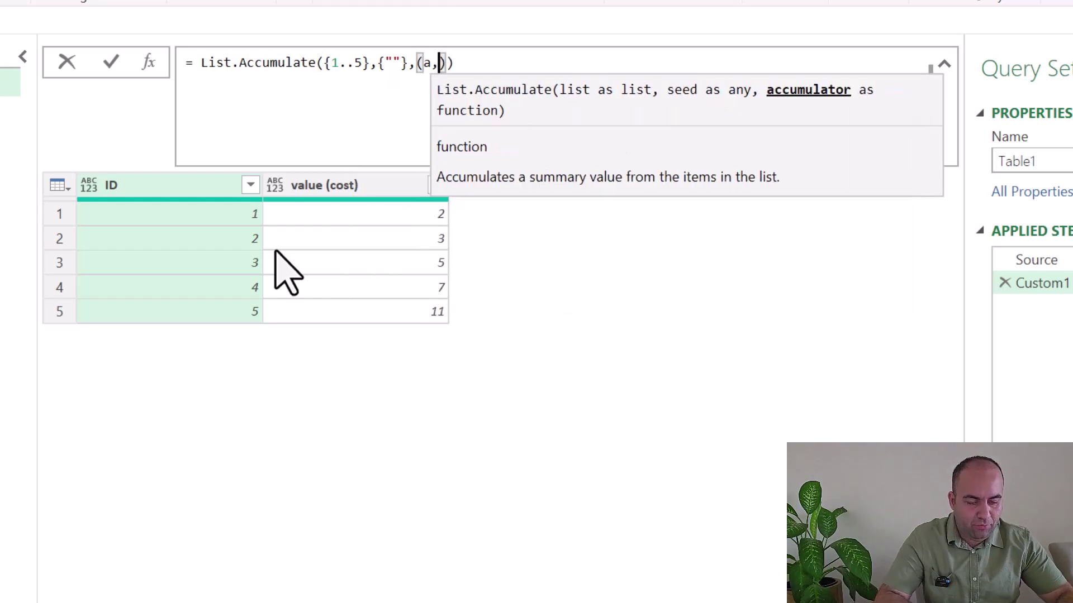
type(")")
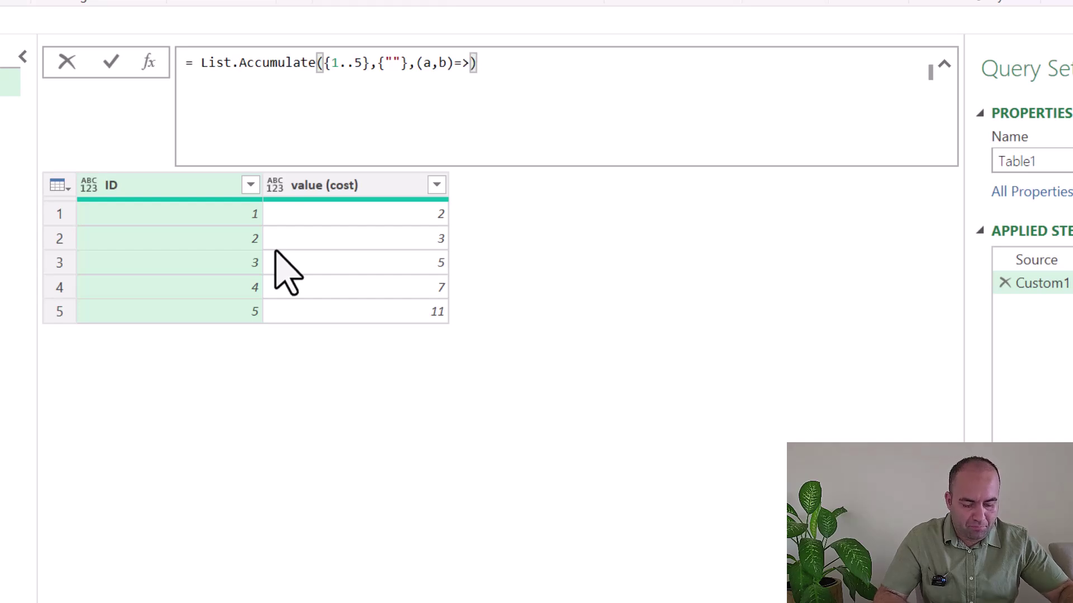
type("=>b")
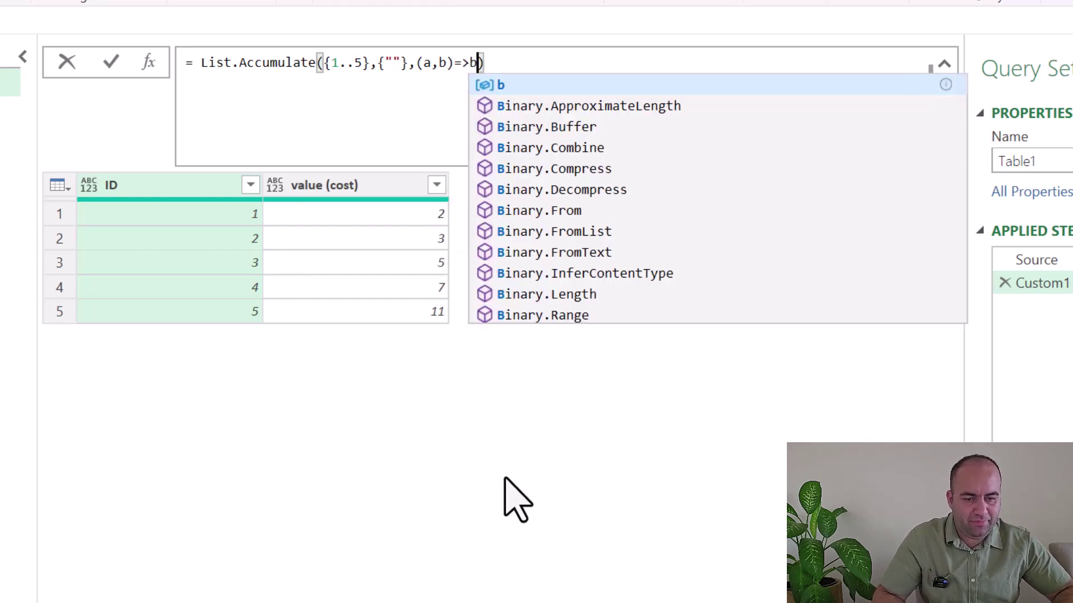
key("Left")
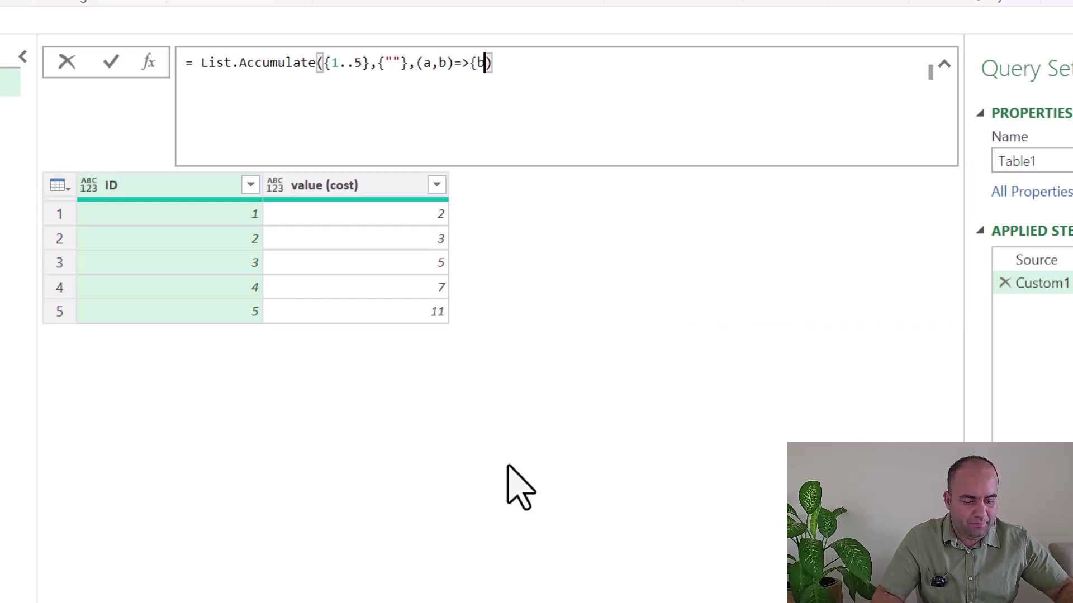
key("Return")
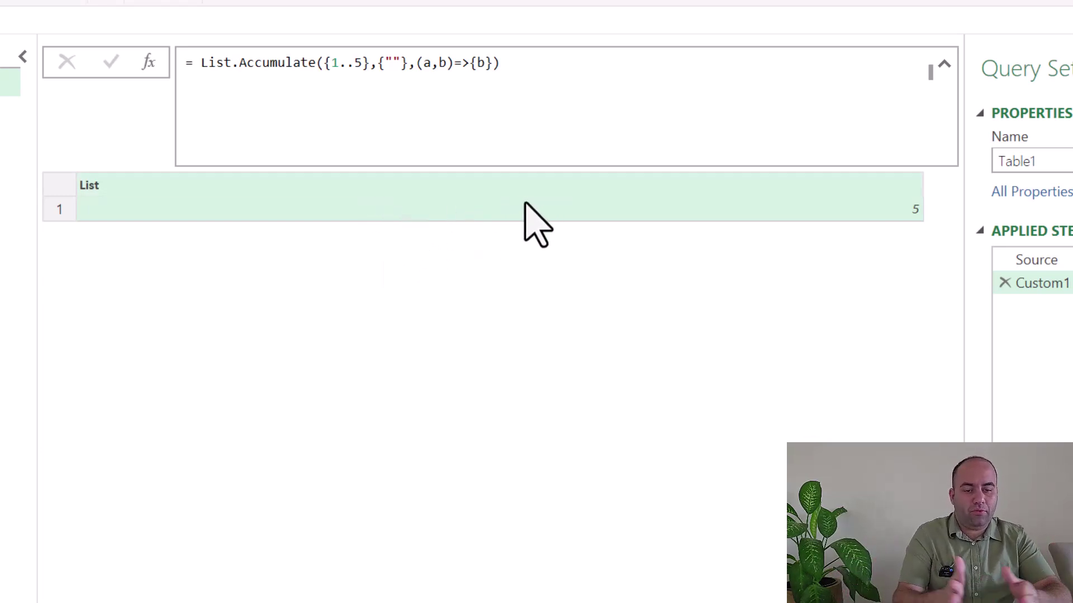
Change the accumulator function to (a,b)=>a&{b} and apply the formula.
left_click(483, 63)
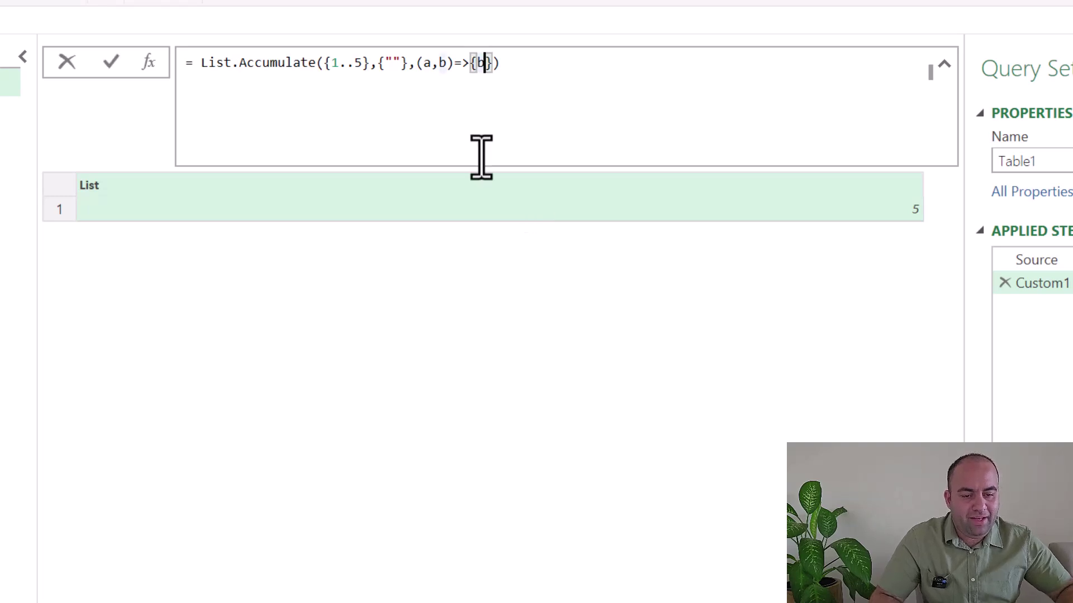
type("a&")
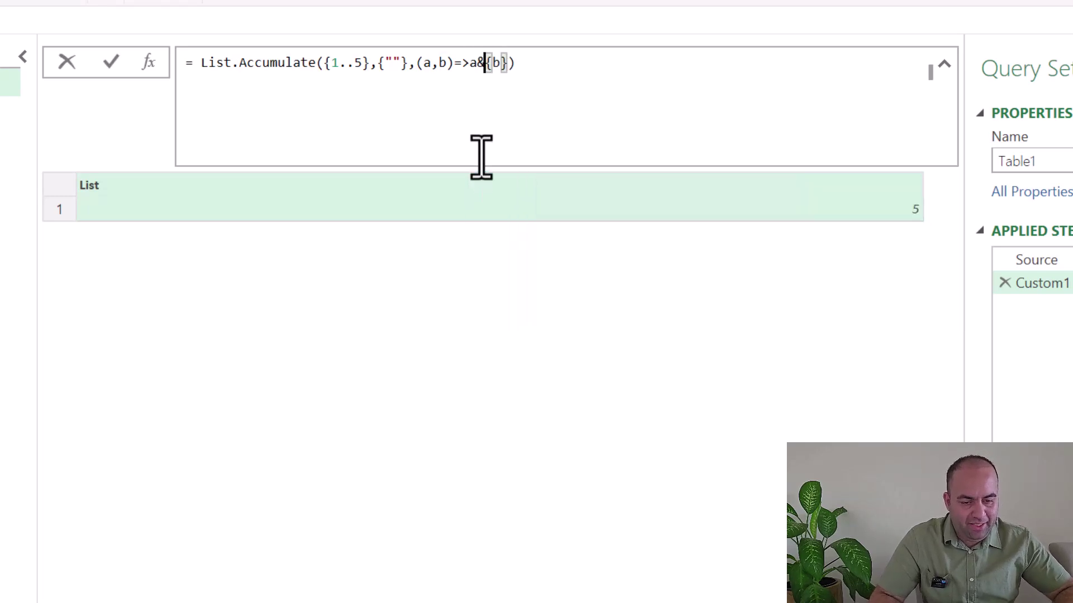
key("Return")
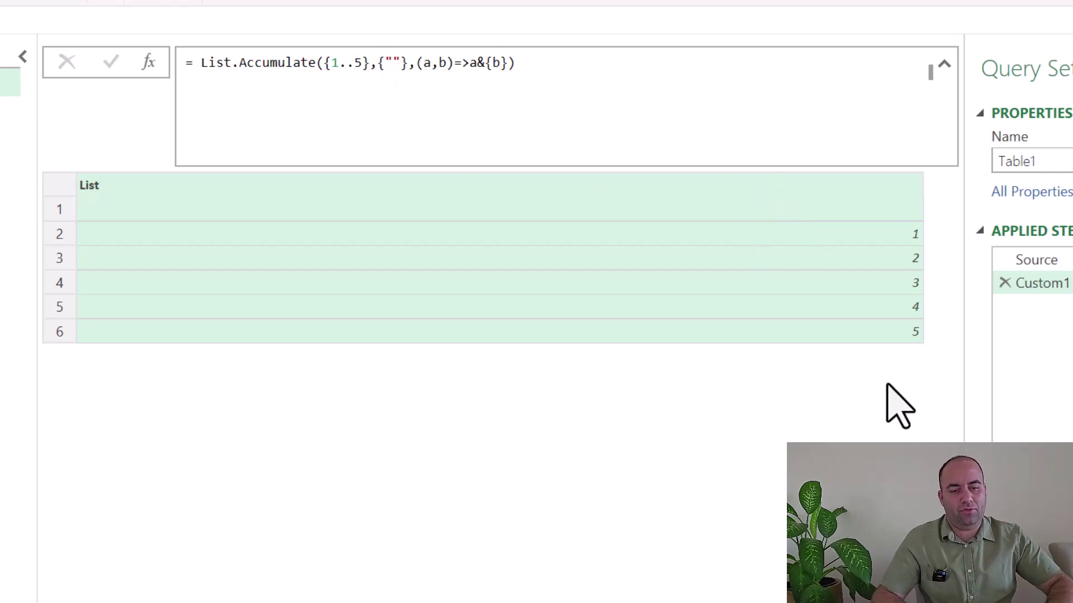
Replace the accumulator function's body with List.Transform(a,each _& b), appending b to every item of list a.
left_click(476, 63)
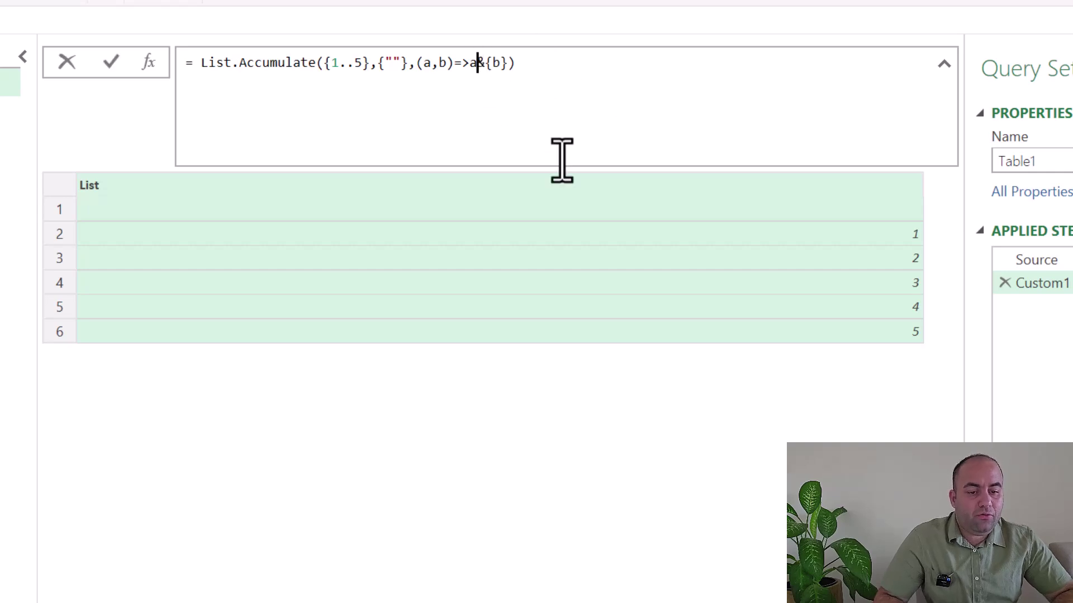
type("List.")
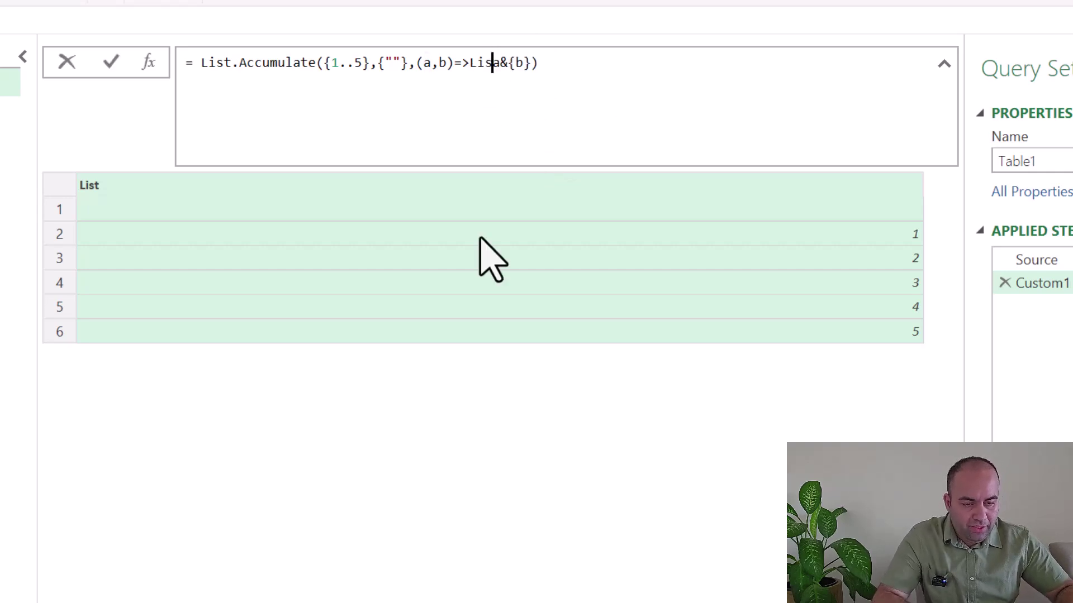
type("Transform(")
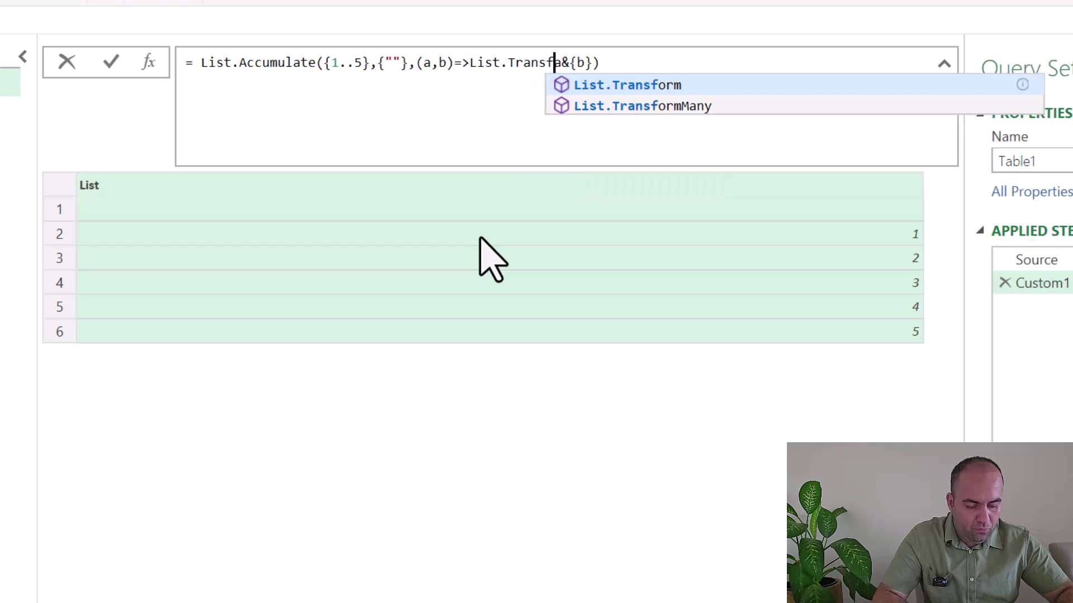
key("Right")
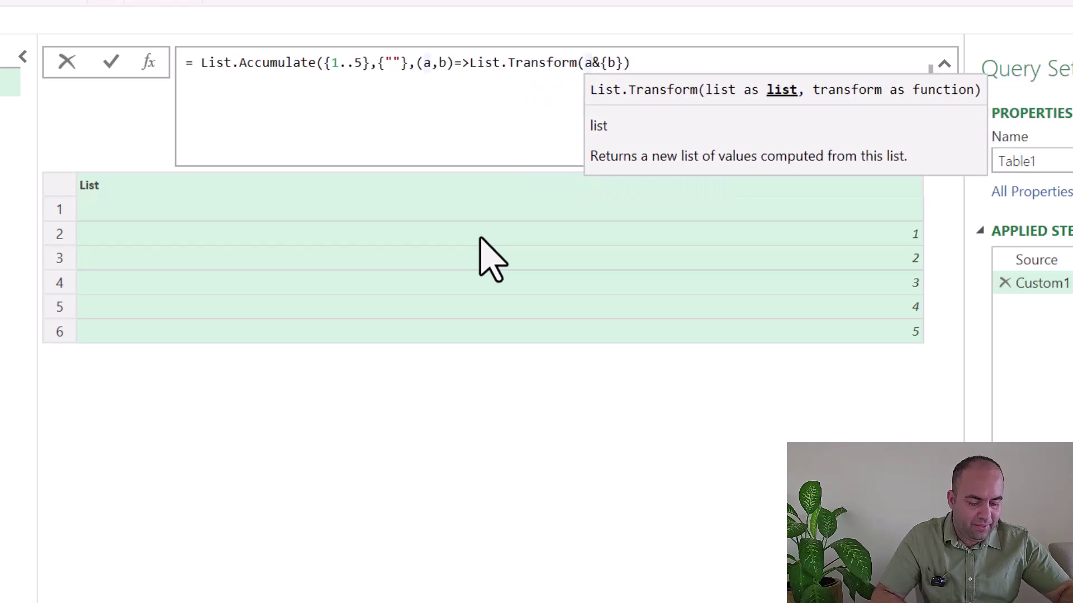
type(",")
key("Delete")
type("each ")
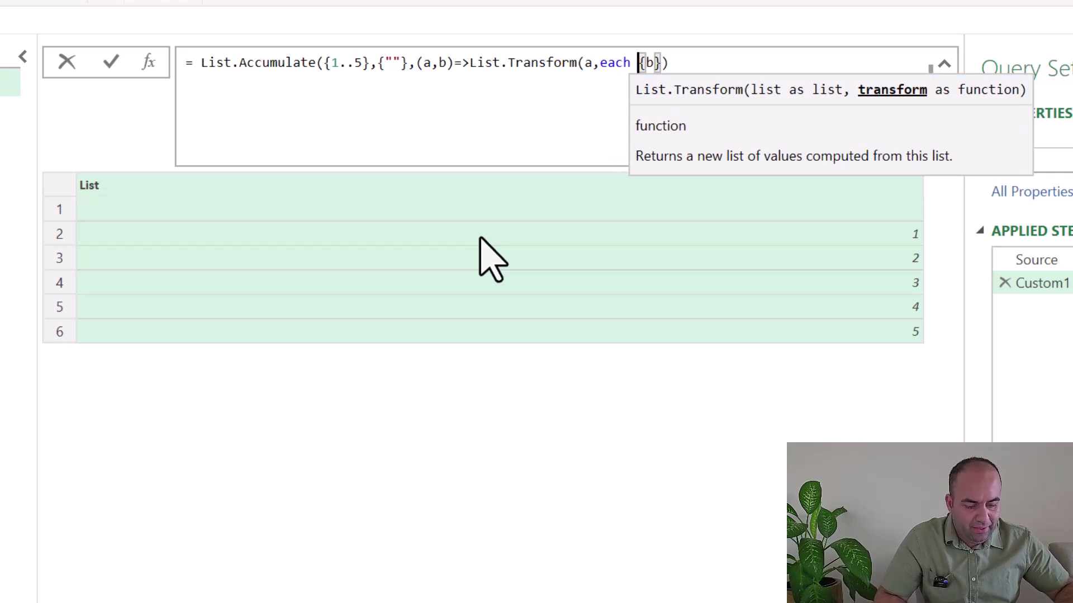
type("_")
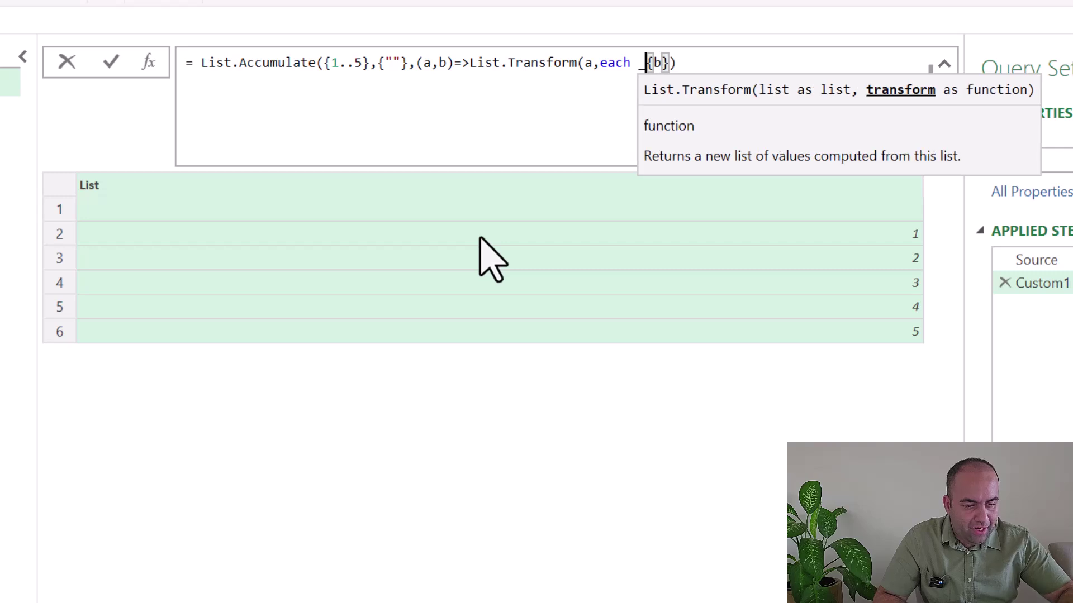
type("&")
key("Delete")
key("Right")
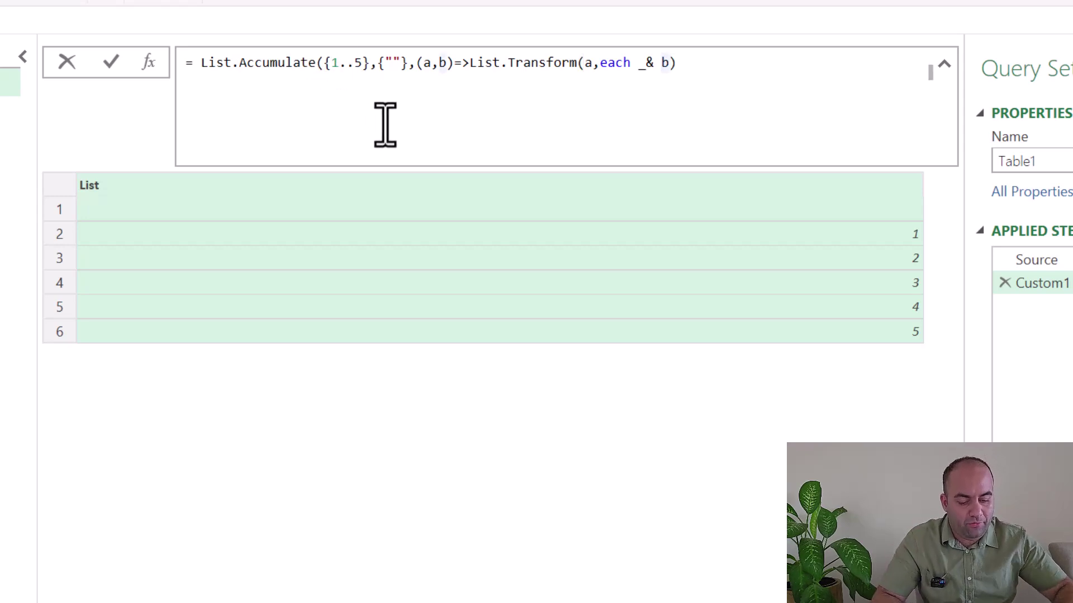
Convert b to text with Text.From(b), close the List.Transform and List.Accumulate calls, and apply the formula.
type("Text")
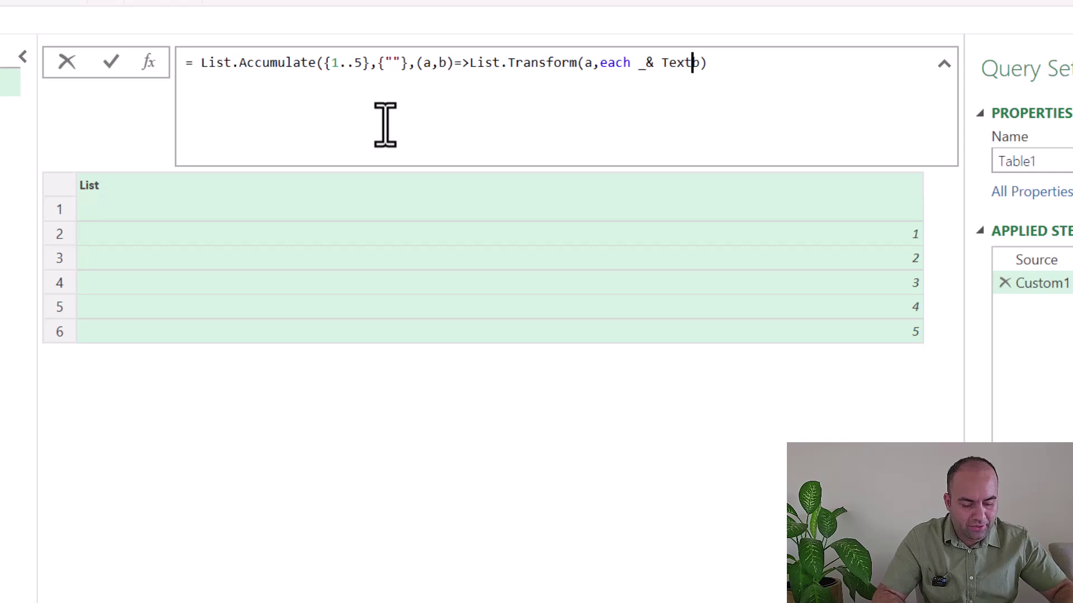
type(".From(")
key("End")
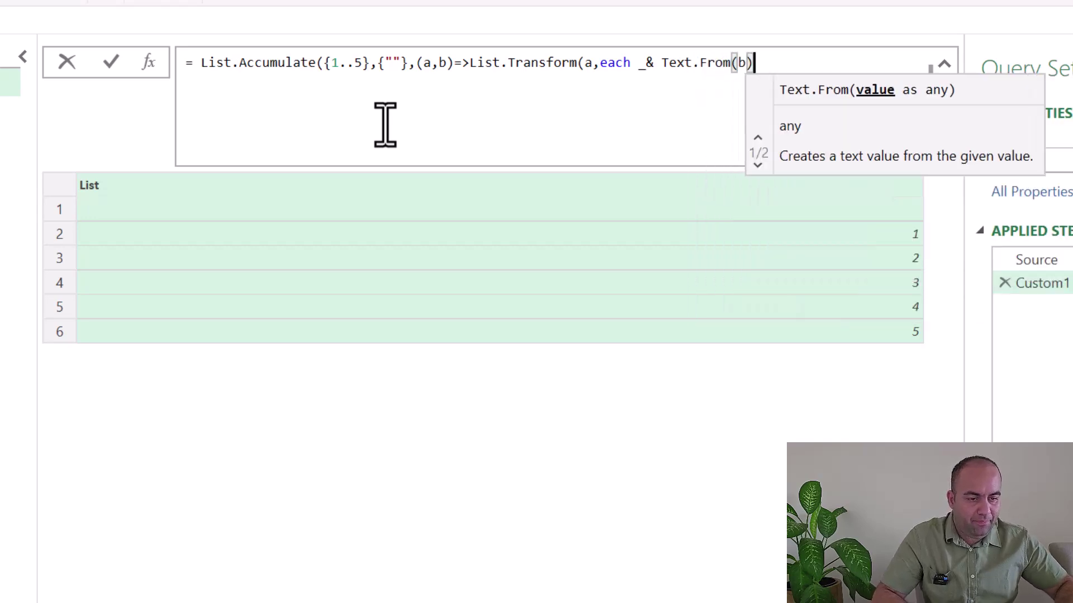
type("))")
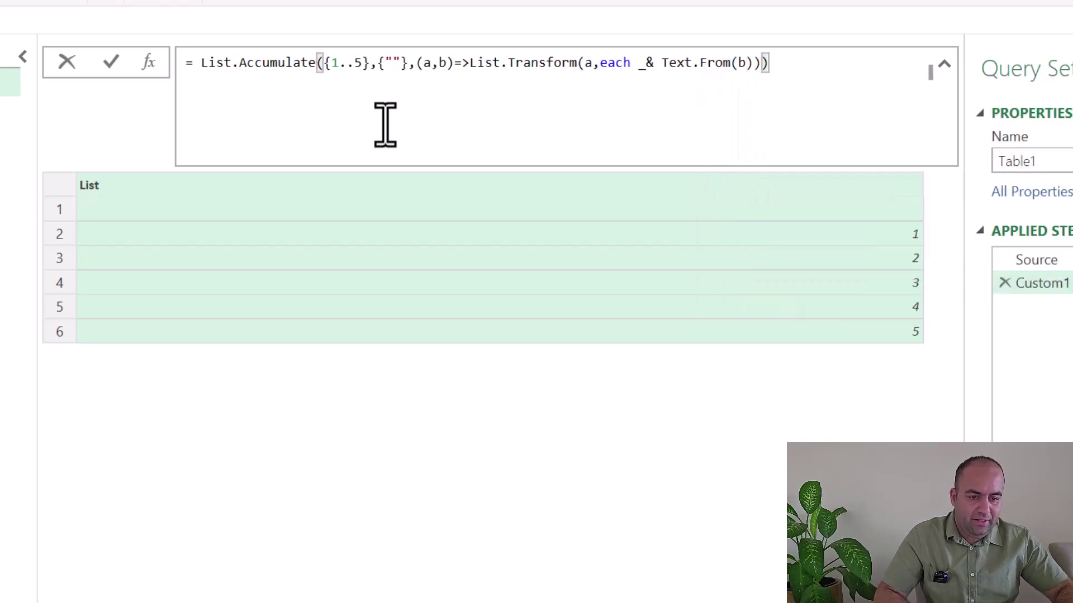
key("Return")
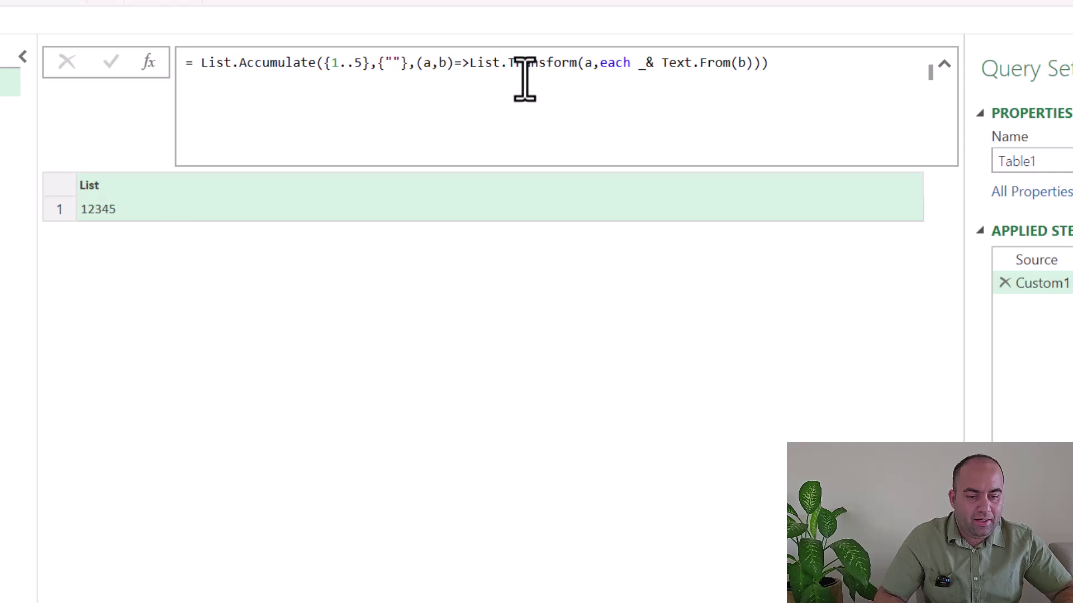
Add a& before List.Transform in the accumulator function, apply the formula and review the full resulting list.
left_click(469, 64)
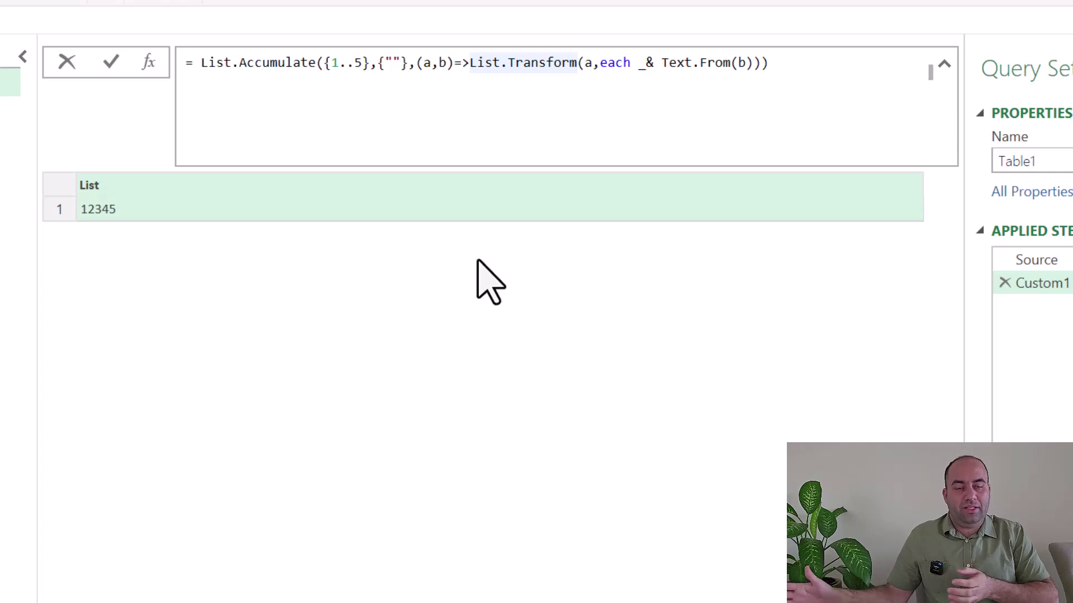
type("a&")
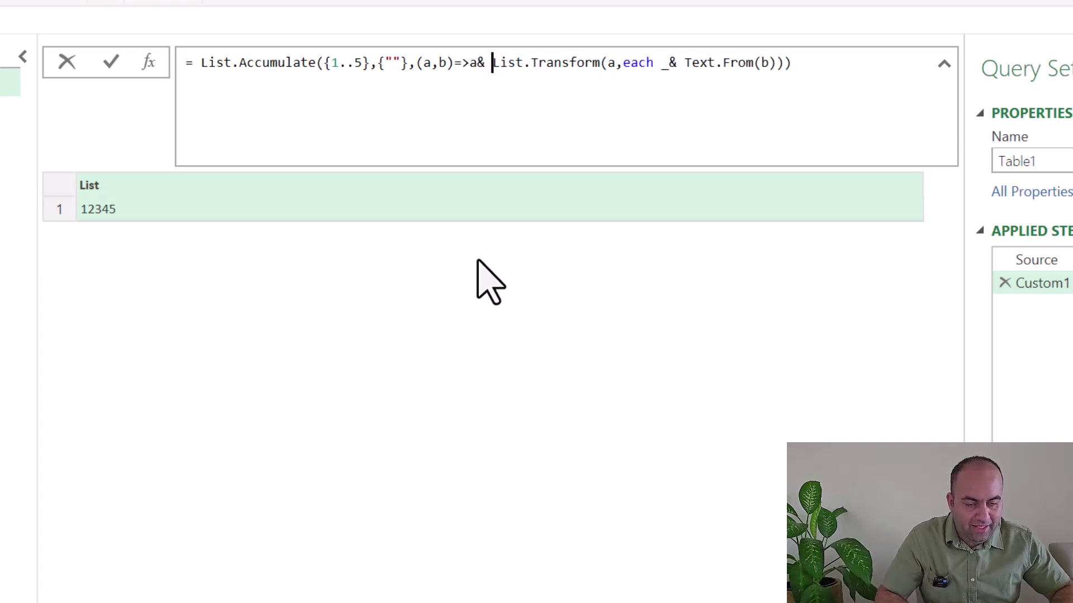
key("Return")
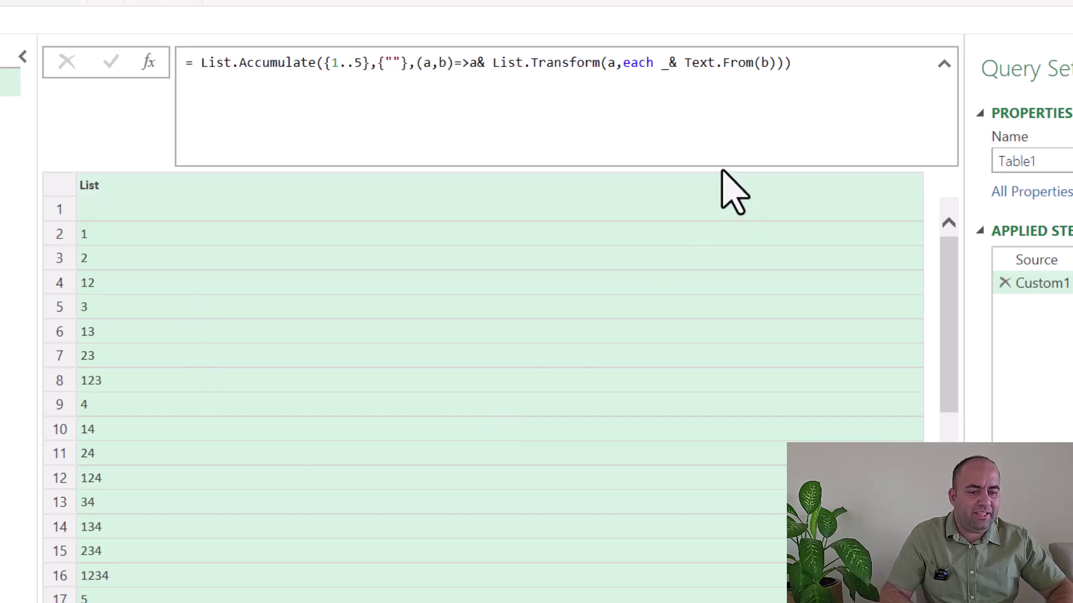
scroll(548, 475, "down", 5)
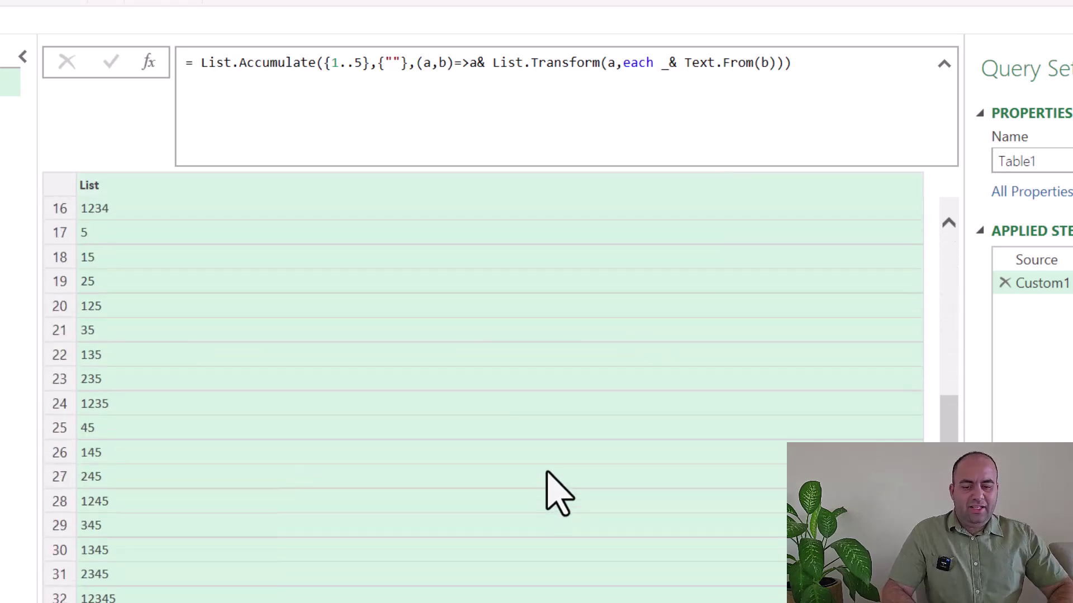
scroll(549, 475, "up", 5)
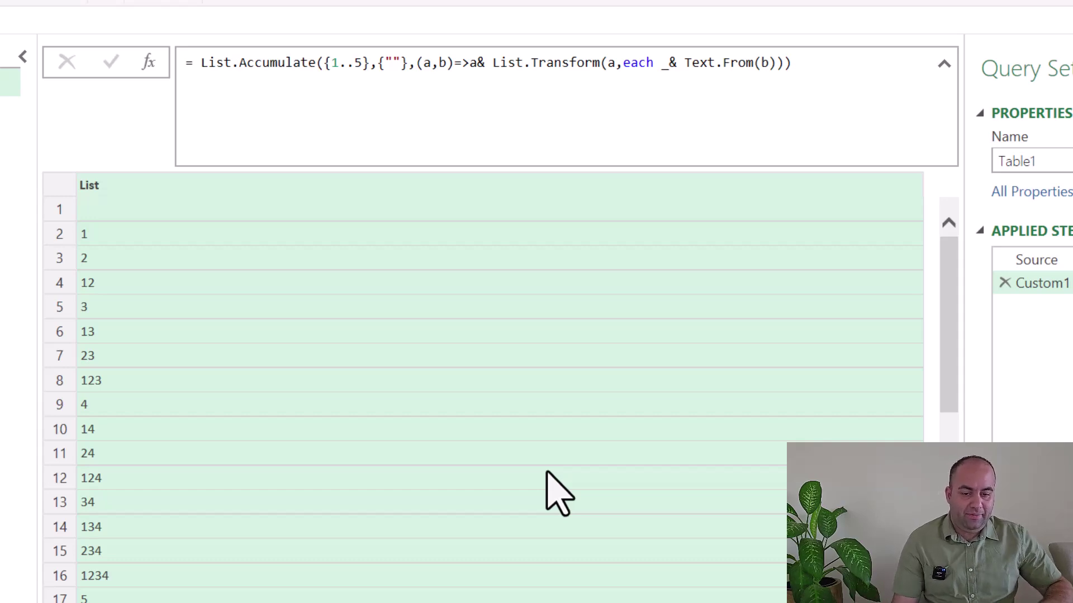
Shorten the List.Accumulate input list to {1..3} and apply the formula.
left_click(356, 63)
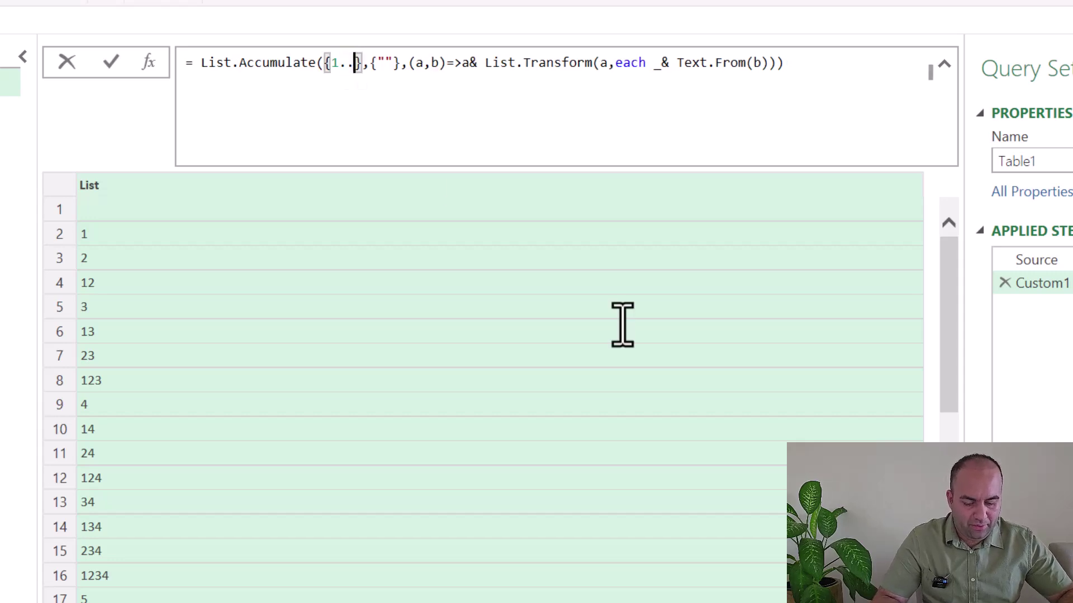
key("BackSpace")
type("3")
key("Return")
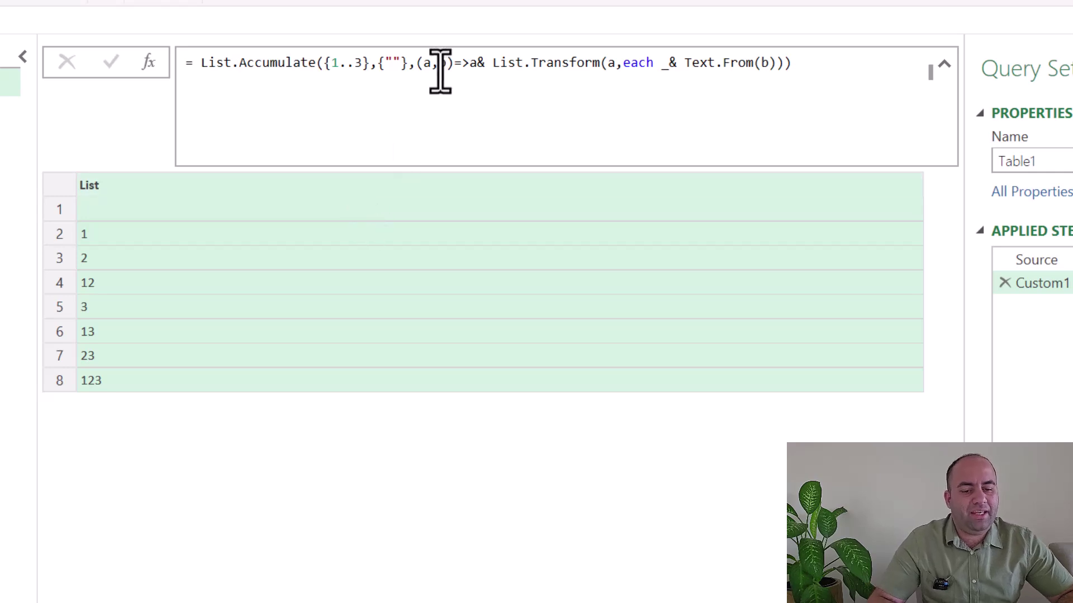
Change the List.Accumulate seed to {"x"} and apply the formula.
left_click(389, 62)
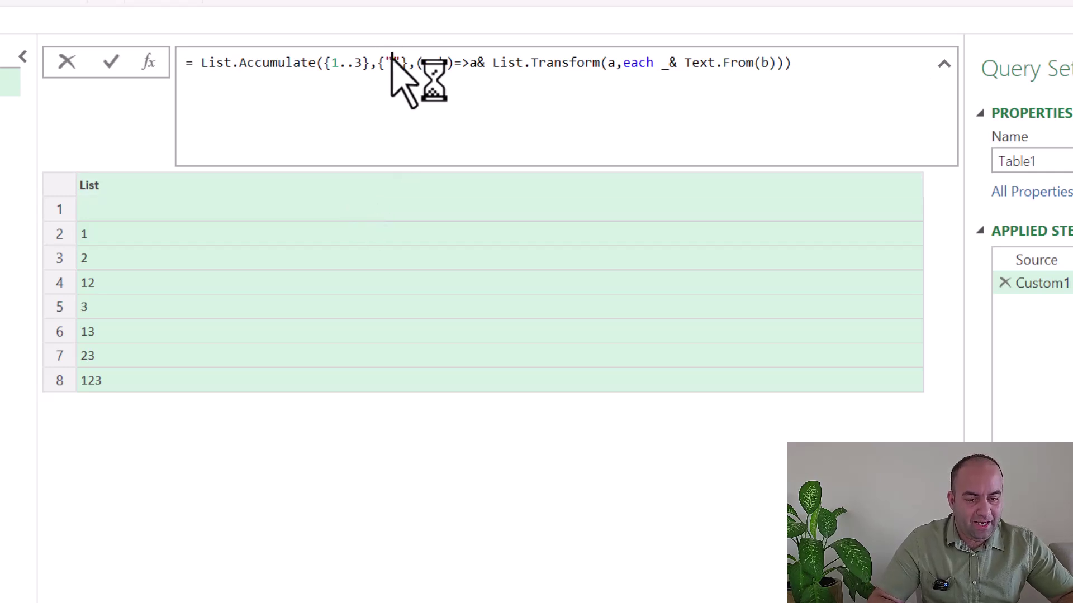
type("x")
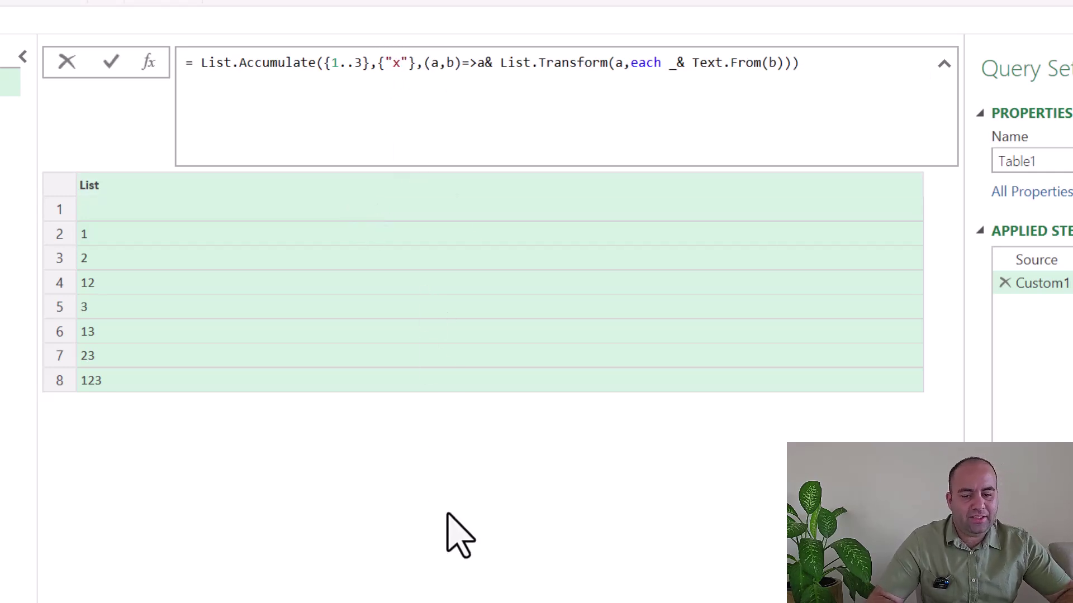
key("Return")
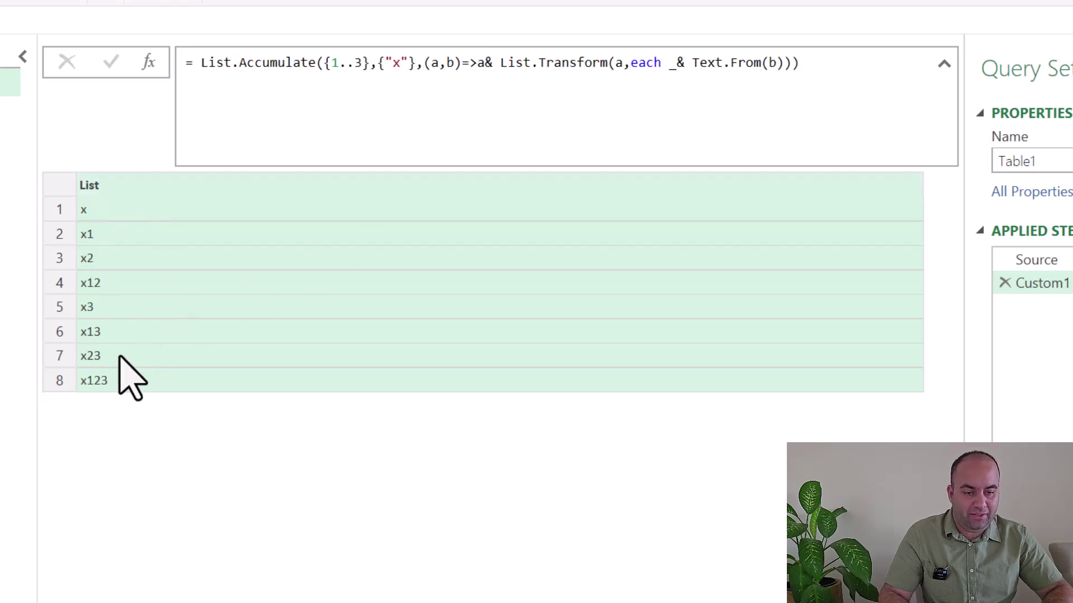
Restore the seed to {""} and the input list to {1..5}, applying the formula and reviewing the list.
left_click(400, 63)
key("BackSpace")
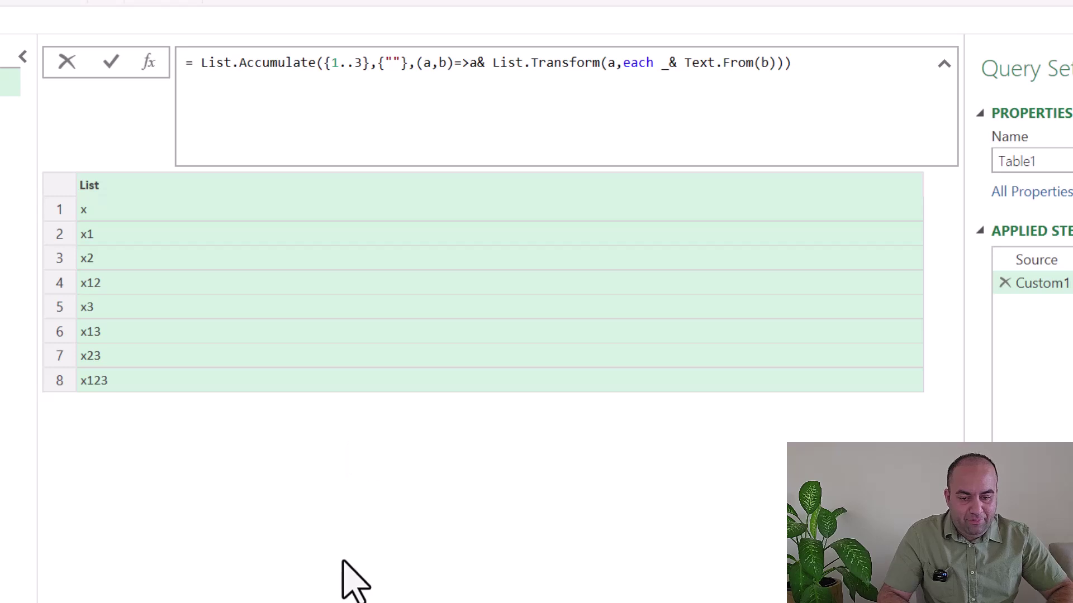
key("Return")
left_click(361, 64)
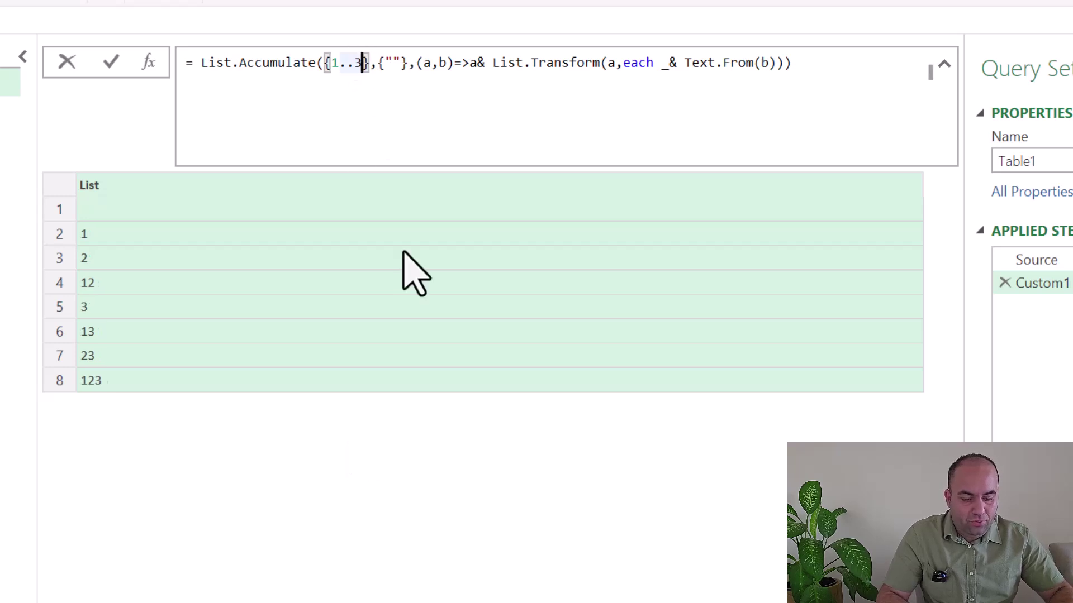
key("BackSpace")
type("5")
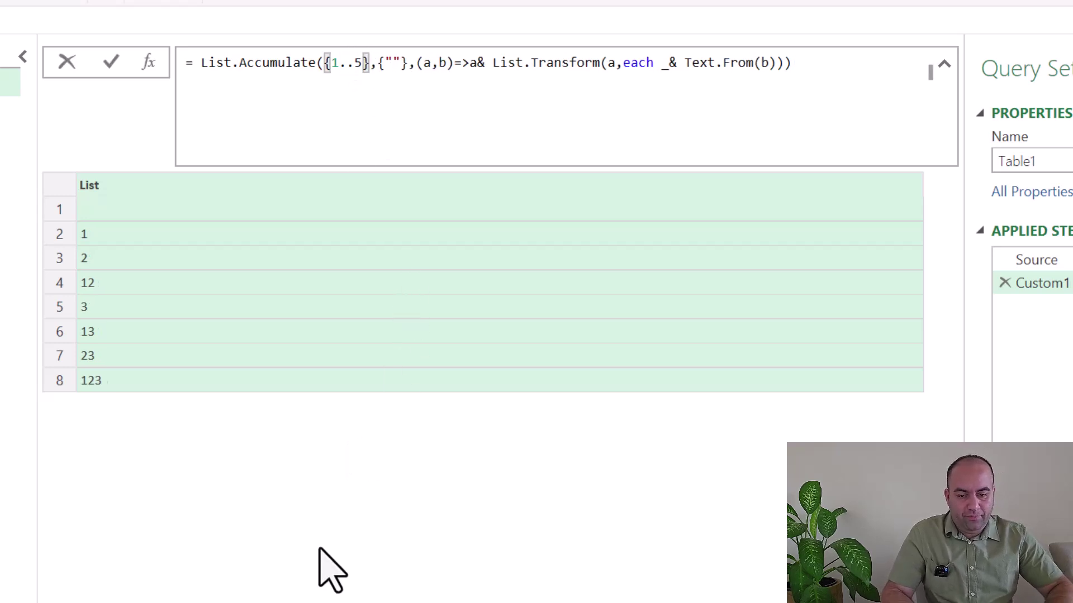
key("Return")
scroll(455, 352, "down", 5)
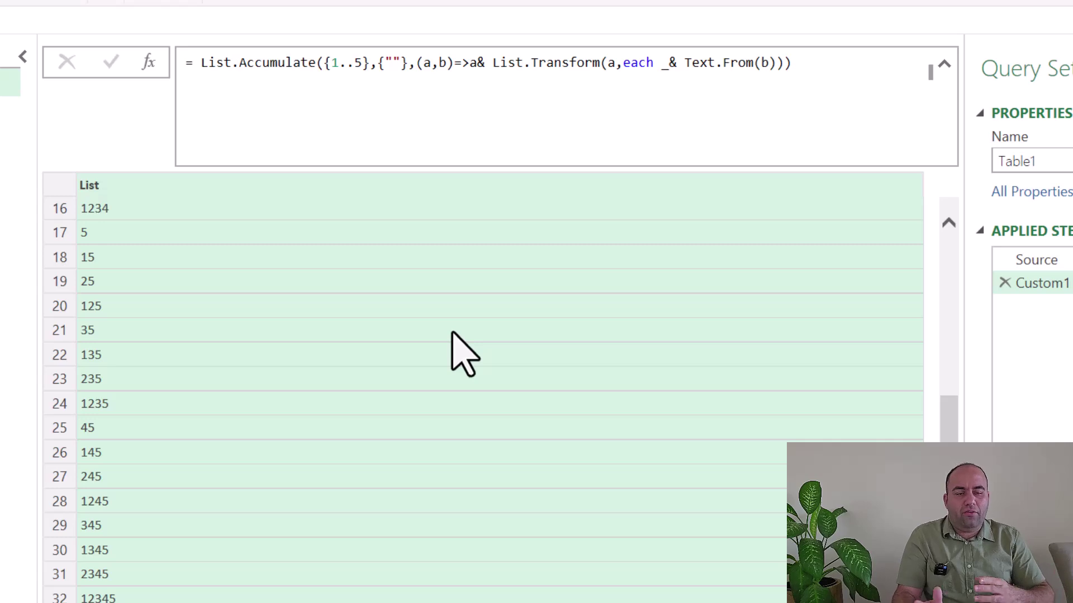
Insert a comma separator with &","& between _ and Text.From(b) in List.Transform and apply the formula.
left_click(677, 63)
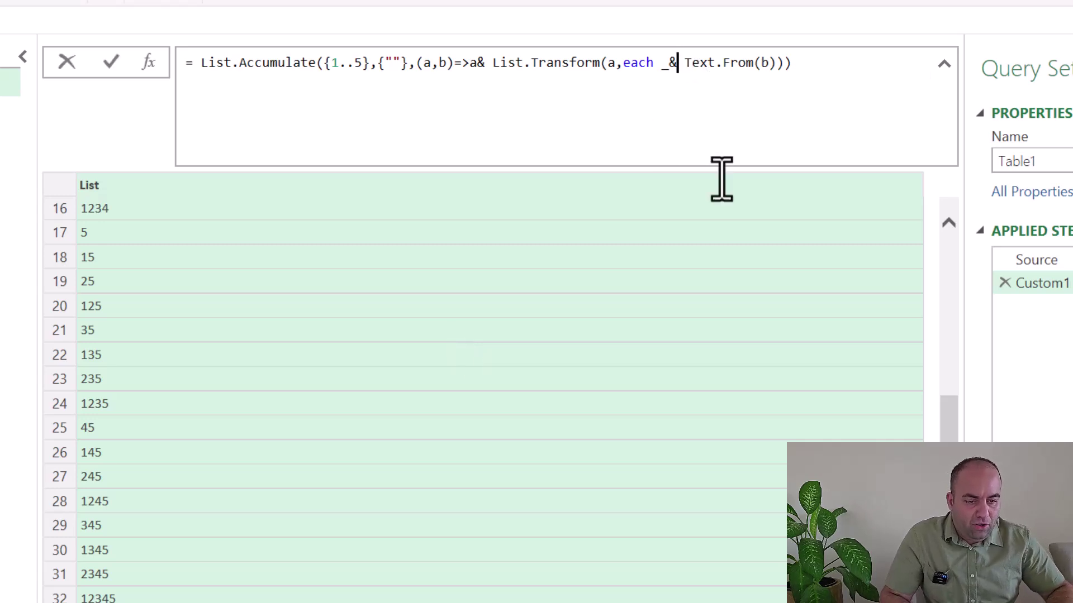
type("\",\"")
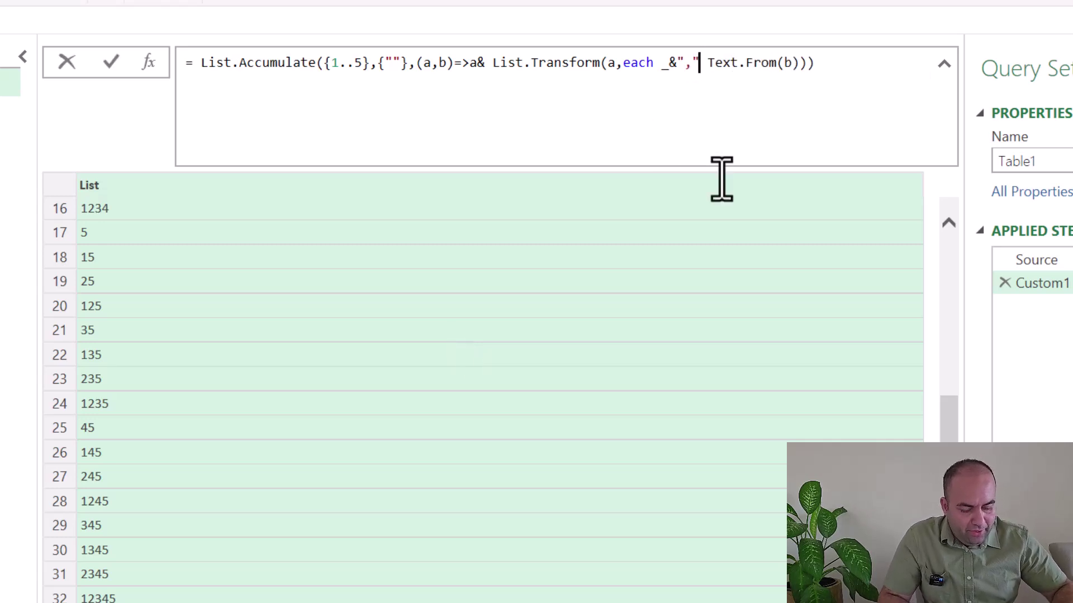
type("&")
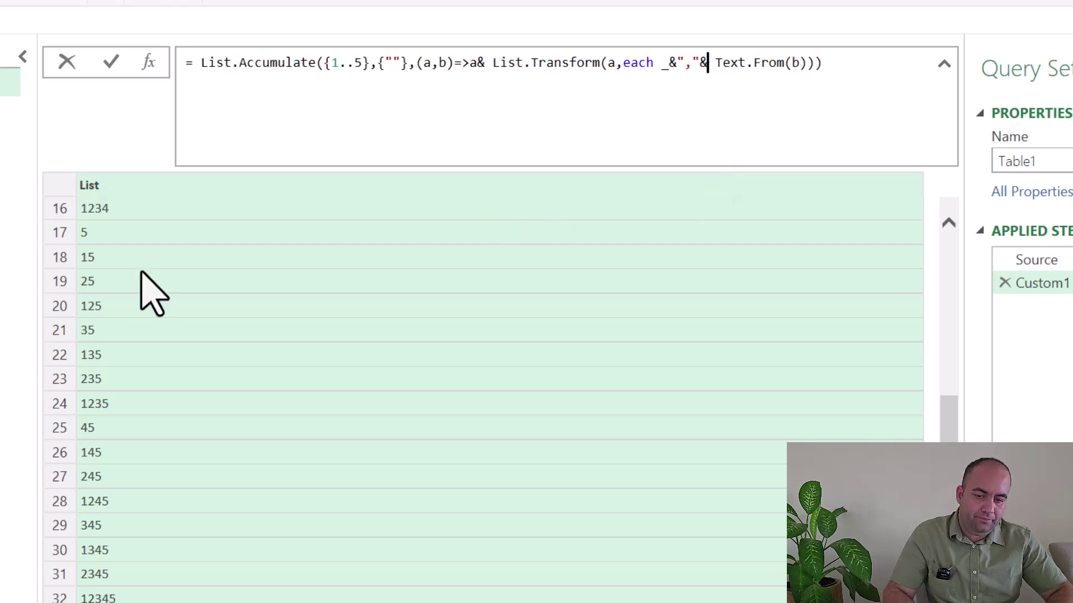
key("Return")
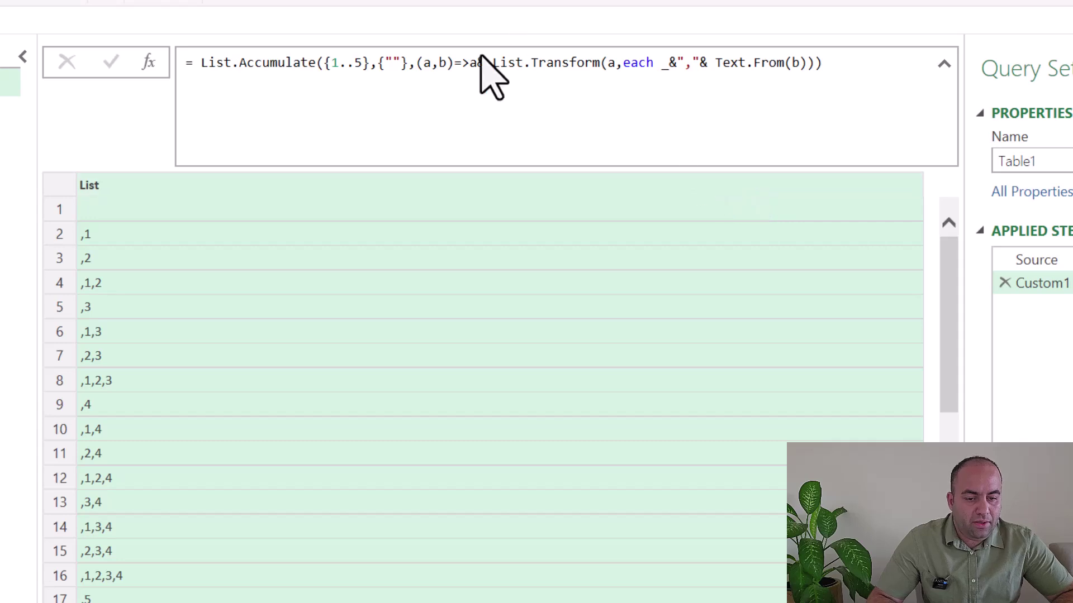
Turn the List.Accumulate seed into the record [x={""},y={0}].
left_click(376, 63)
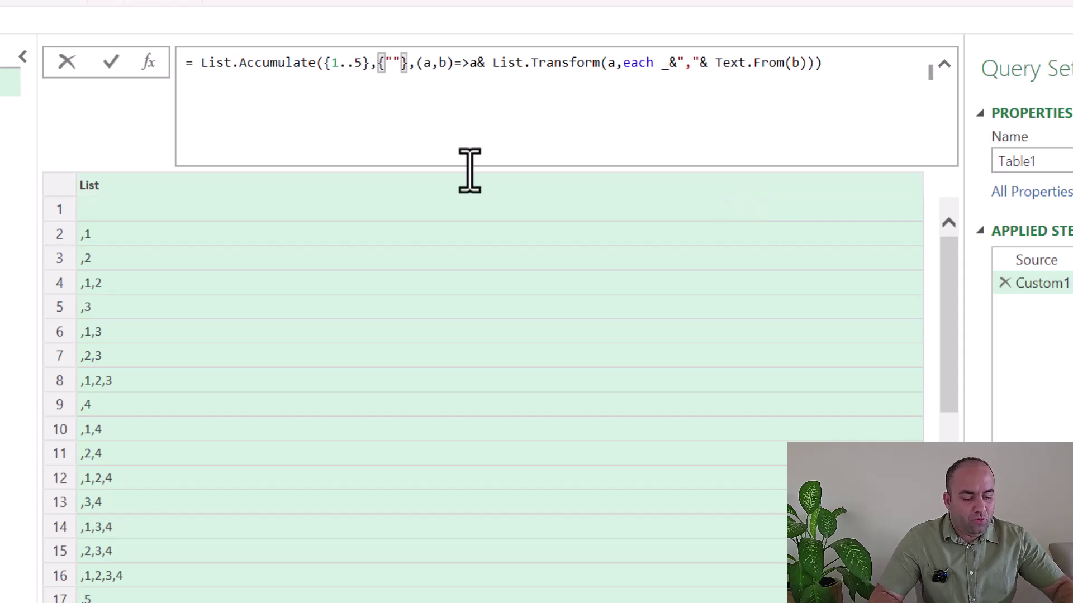
type("[")
key("Right")
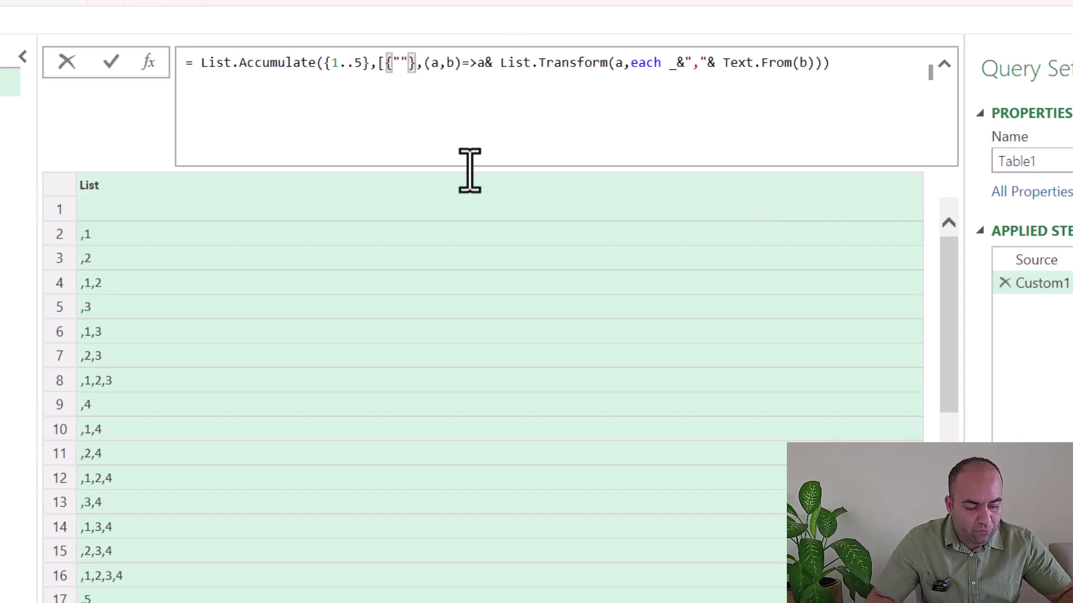
type("]")
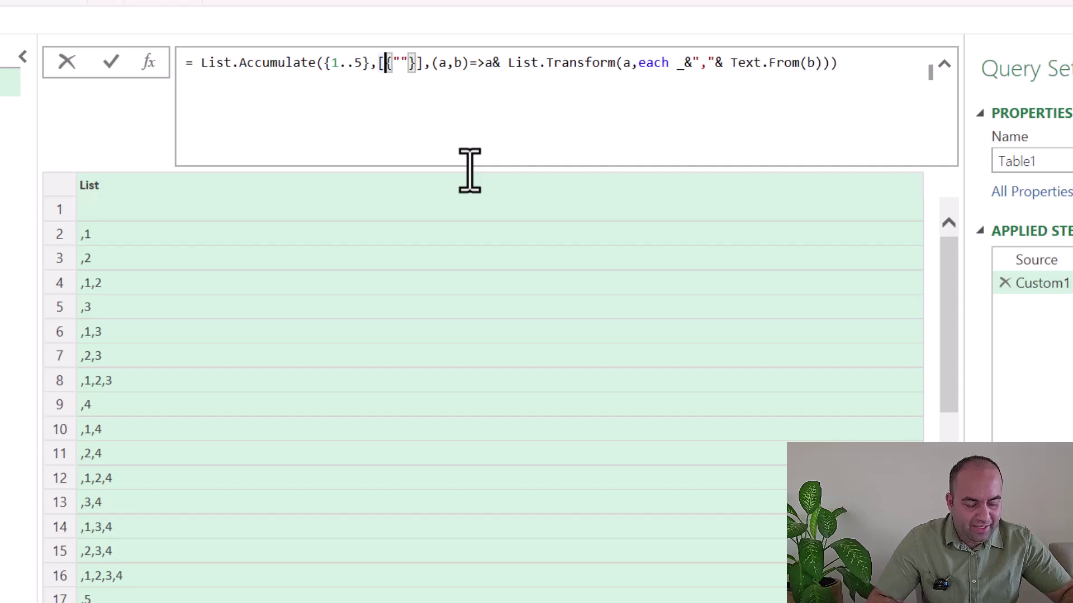
type("x=")
type(",y={}")
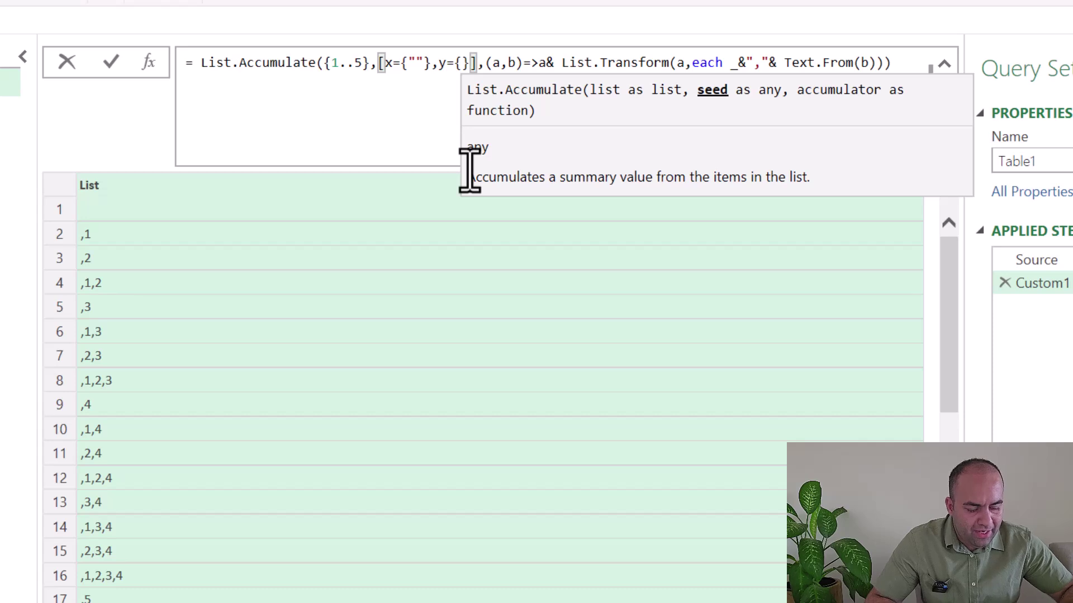
key("Left")
key("Left")
type("0")
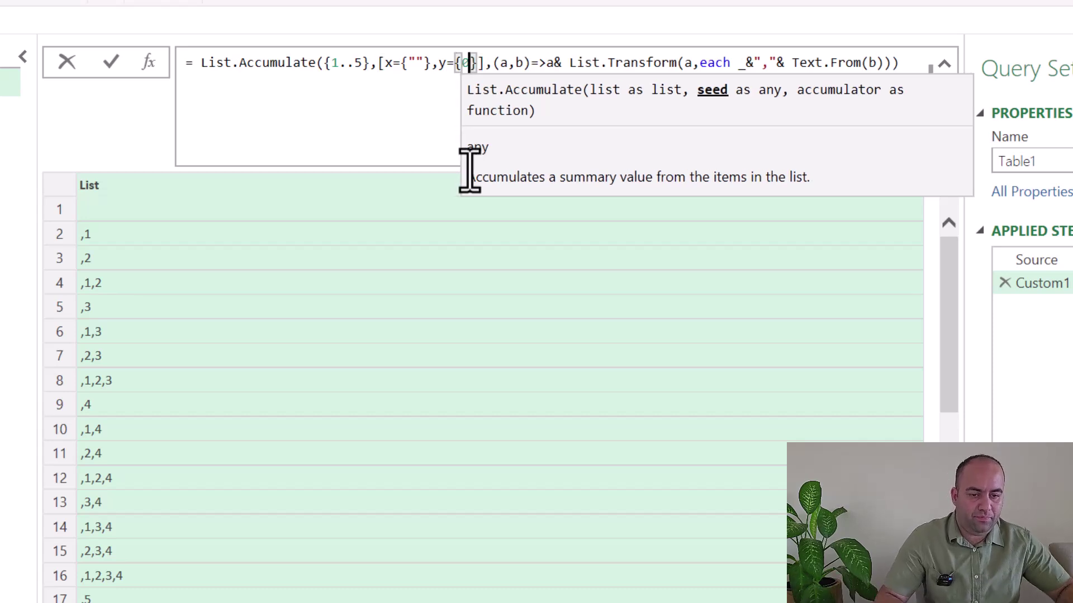
Start the accumulator's result as a record with x=a[x]& before List.Transform, and make List.Transform read from a[x].
key("Right")
key("Right")
key("Right")
key("Right")
key("Right")
key("Right")
key("Right")
key("Right")
key("Right")
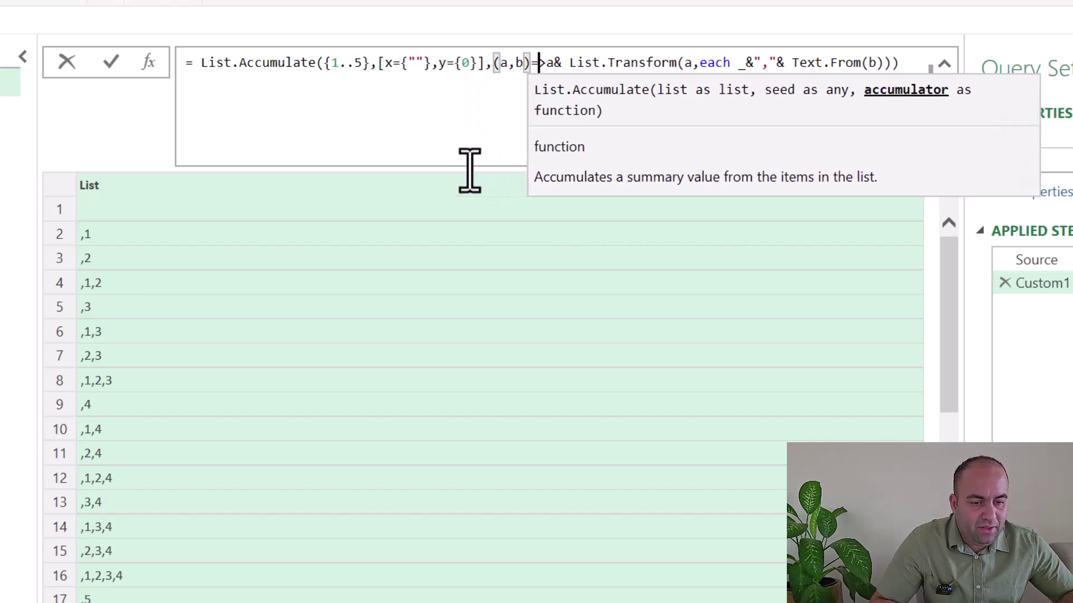
key("Right")
type("[")
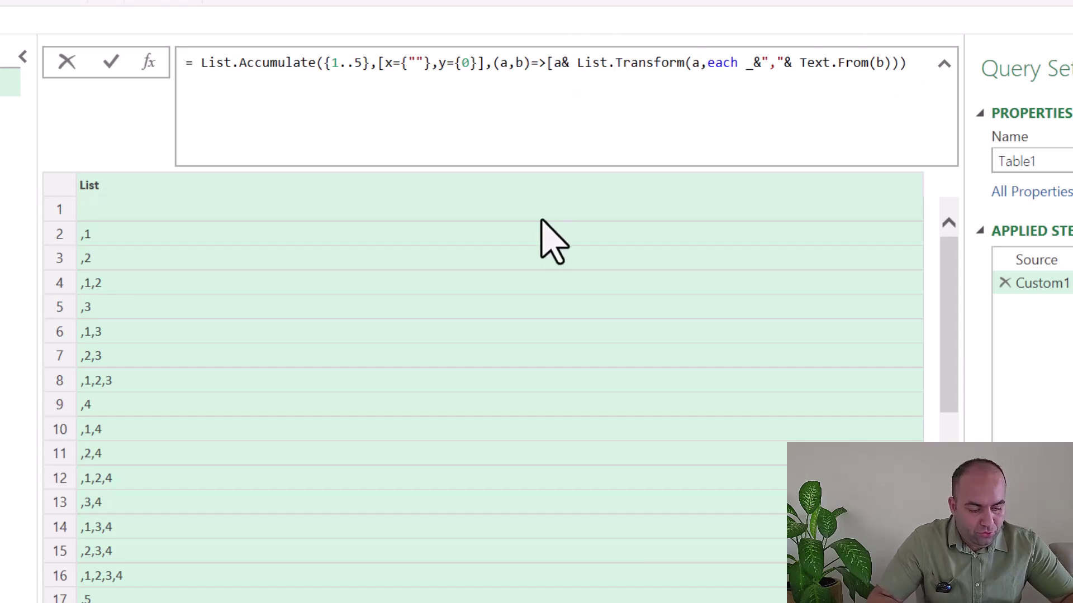
type("x=a[x]")
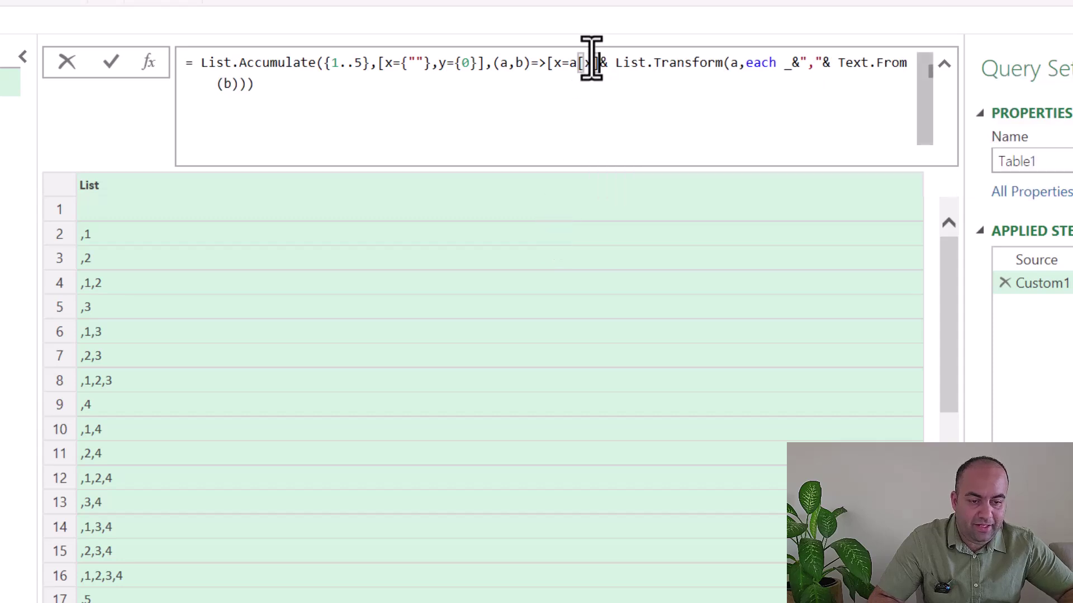
left_click(734, 64)
type("[x")
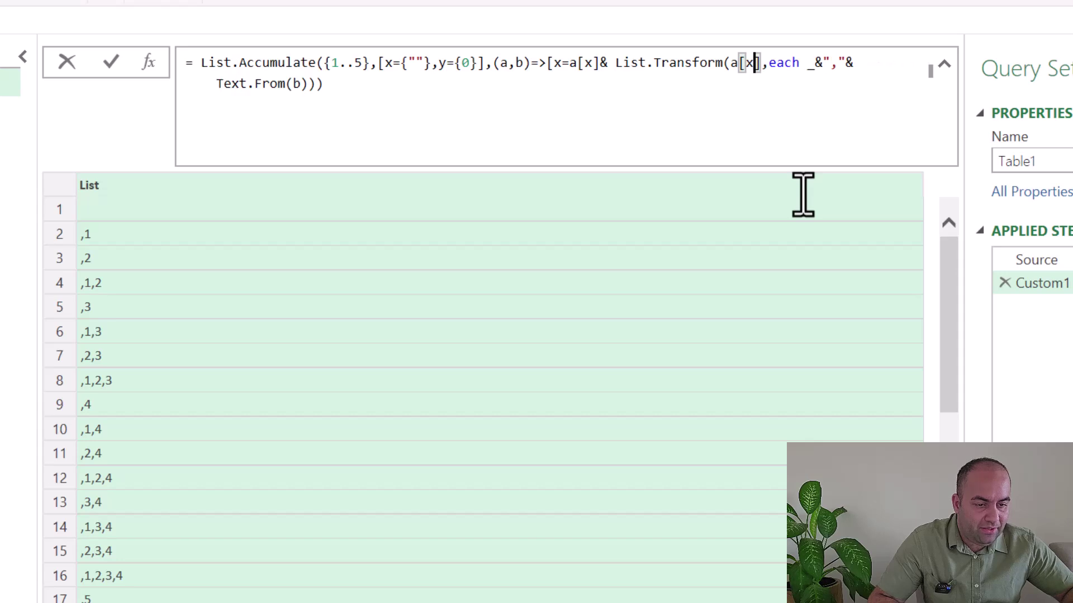
Add y={0} as the second field of the accumulator's record, close the record, apply the formula and preview the x and y lists.
key("Right")
key("Right")
key("Right")
key("Right")
key("Right")
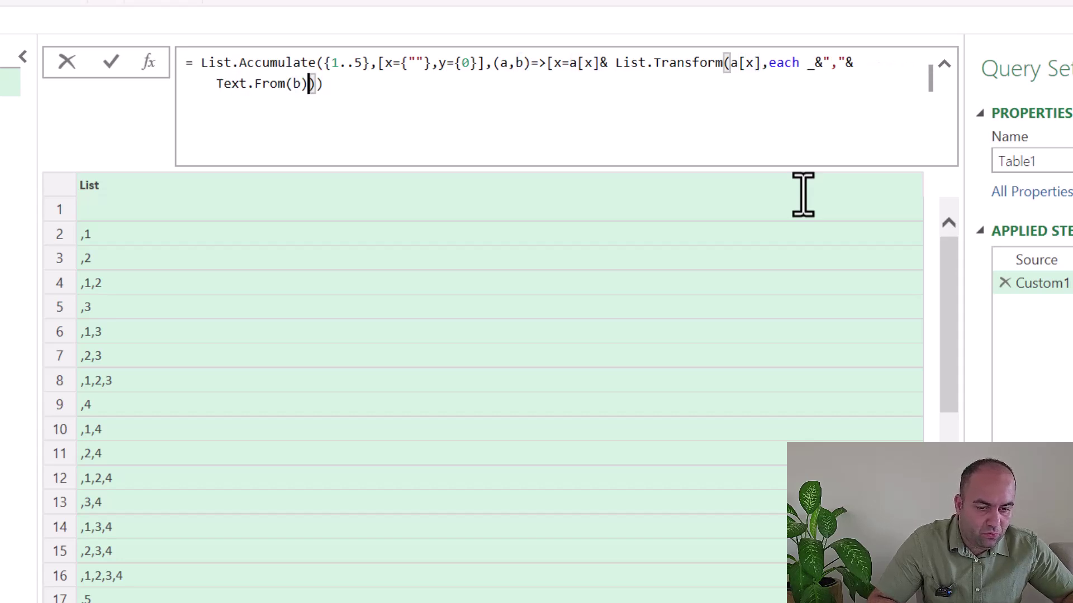
type(",")
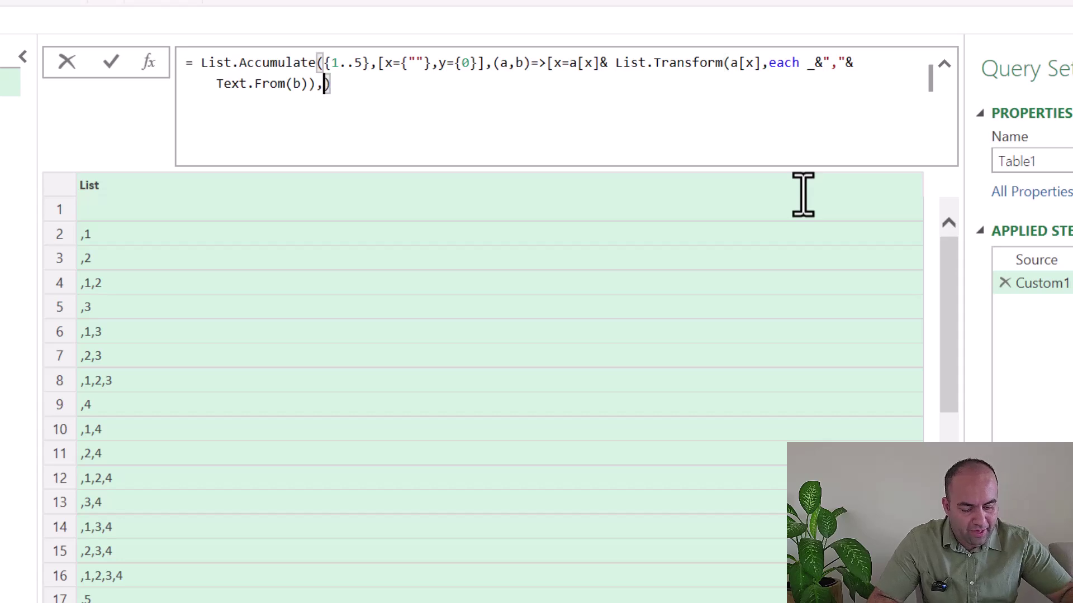
type("y=0")
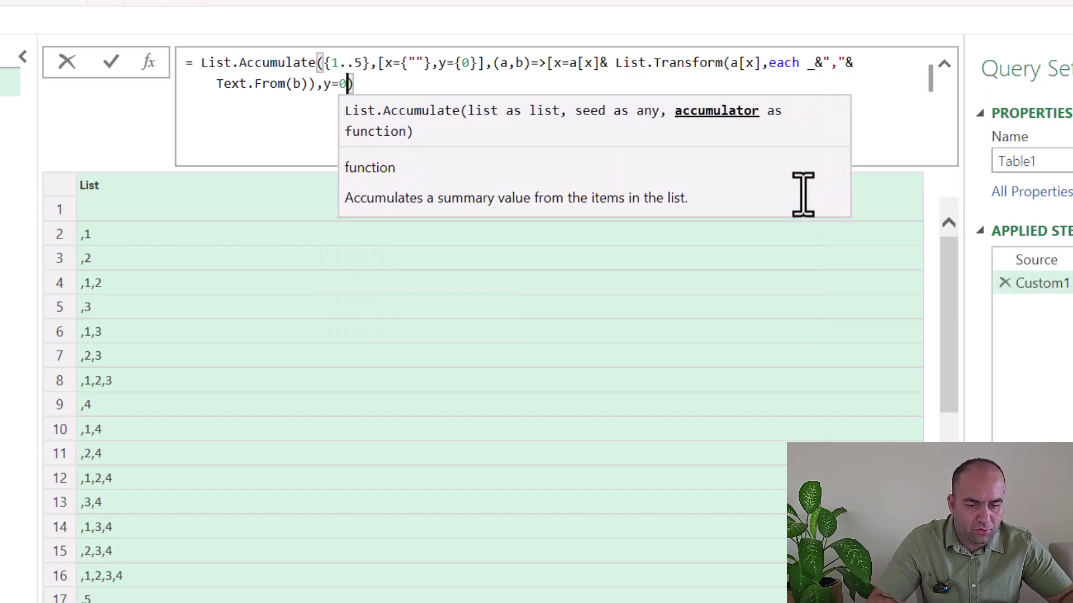
key("BackSpace")
type("{0")
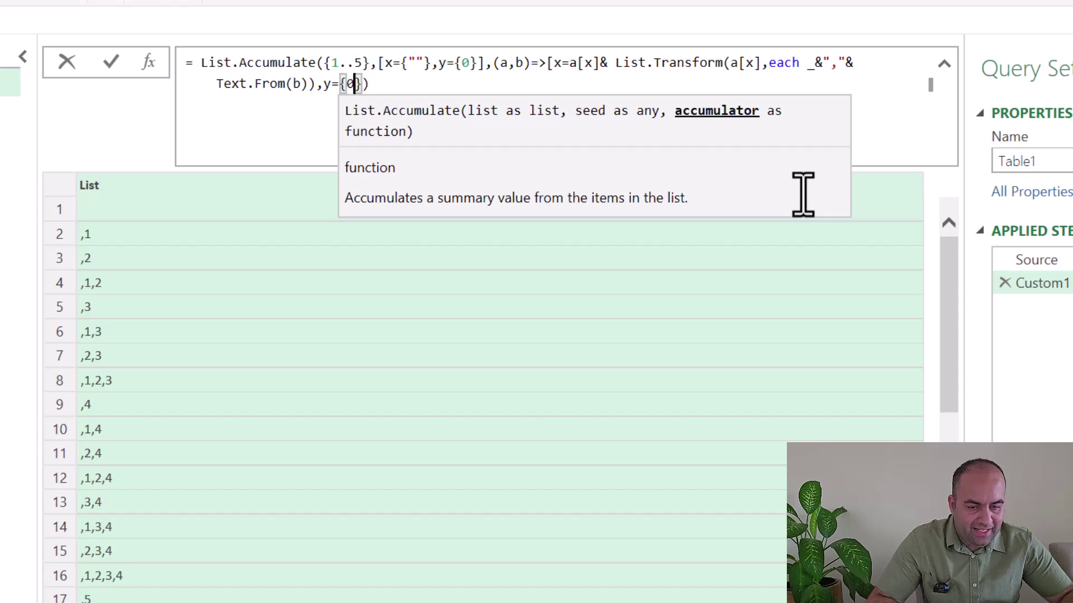
key("Right")
type("]")
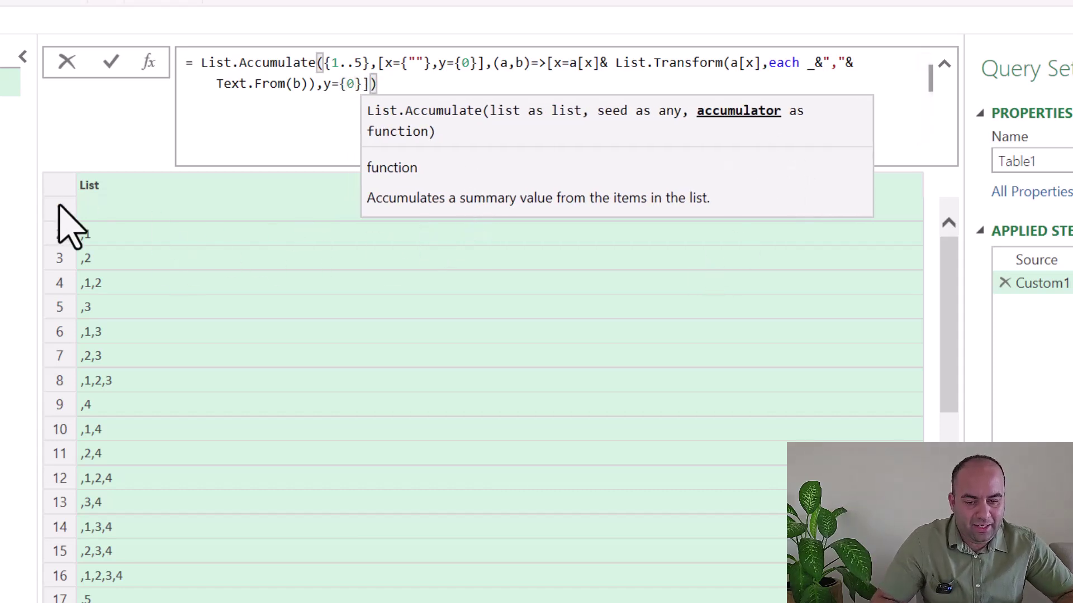
key("Return")
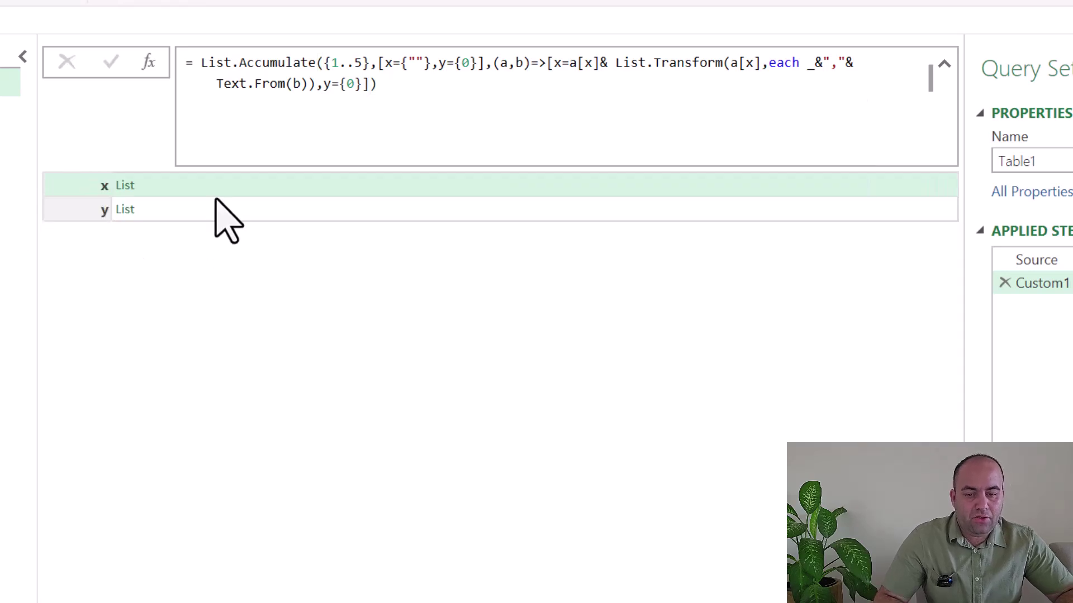
left_click(217, 190)
left_click(187, 210)
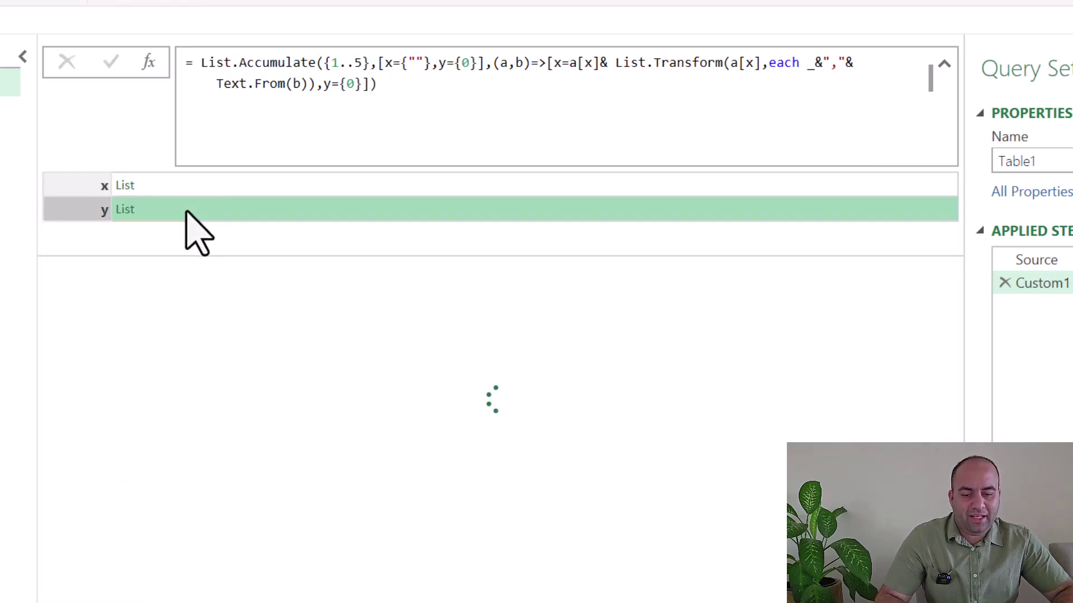
Change the accumulator's y field to a[y]&{0}, apply the formula and preview the y list.
left_click(339, 84)
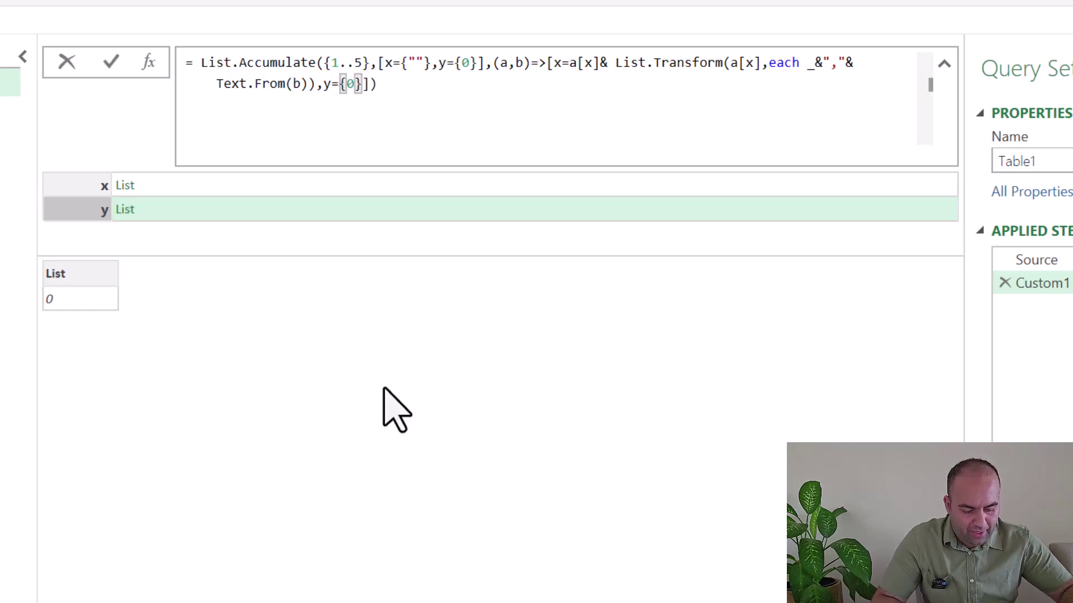
type("a[")
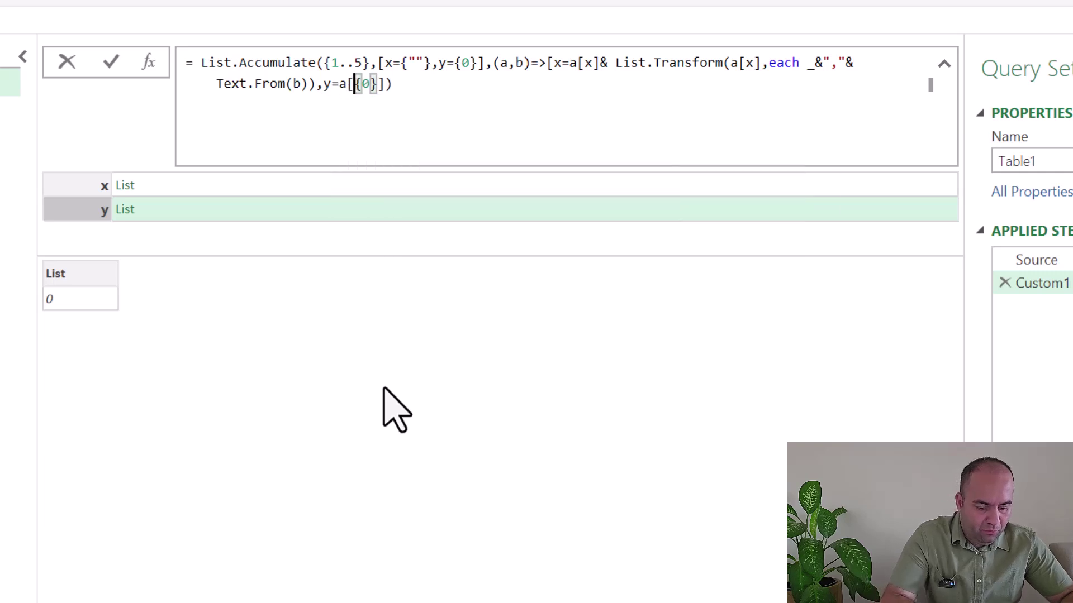
type("y]&")
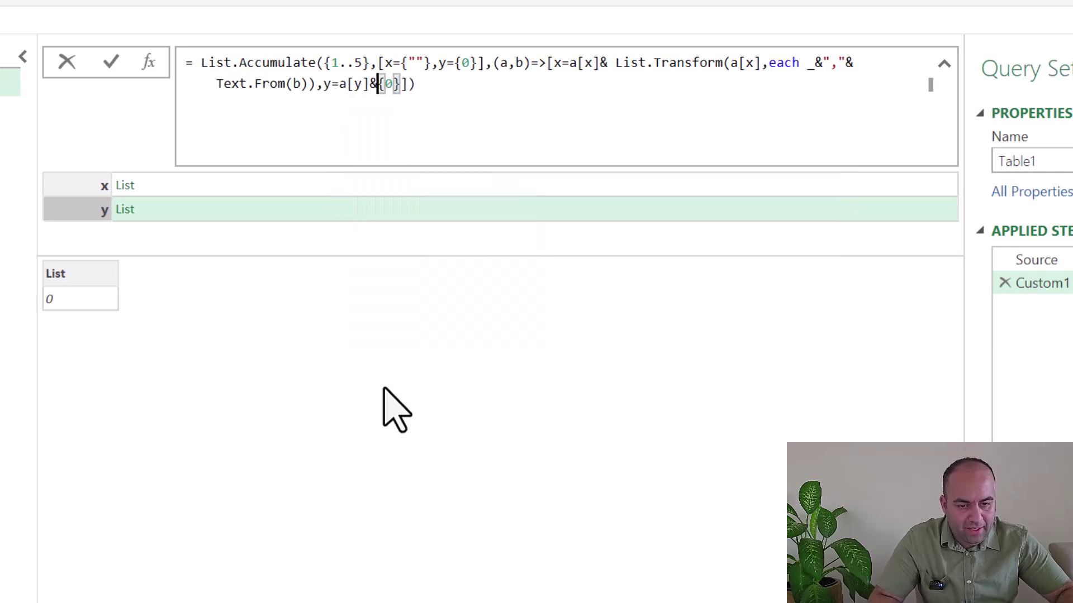
left_click(171, 212)
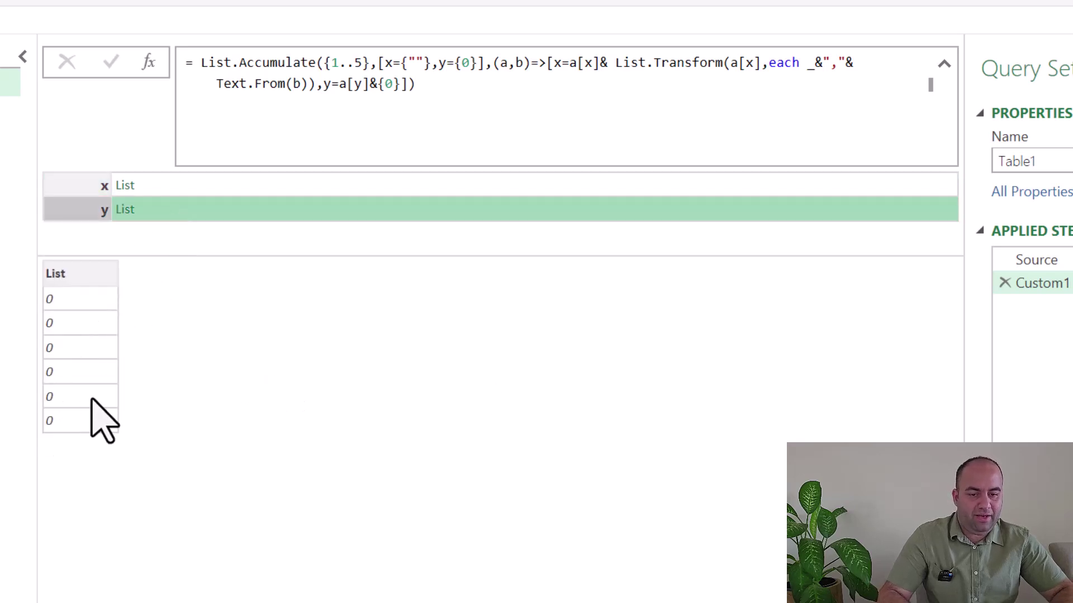
Replace {0} in the accumulator's y field with List.Transform(a[y],each _+1), apply the formula and preview the y list.
left_click(382, 111)
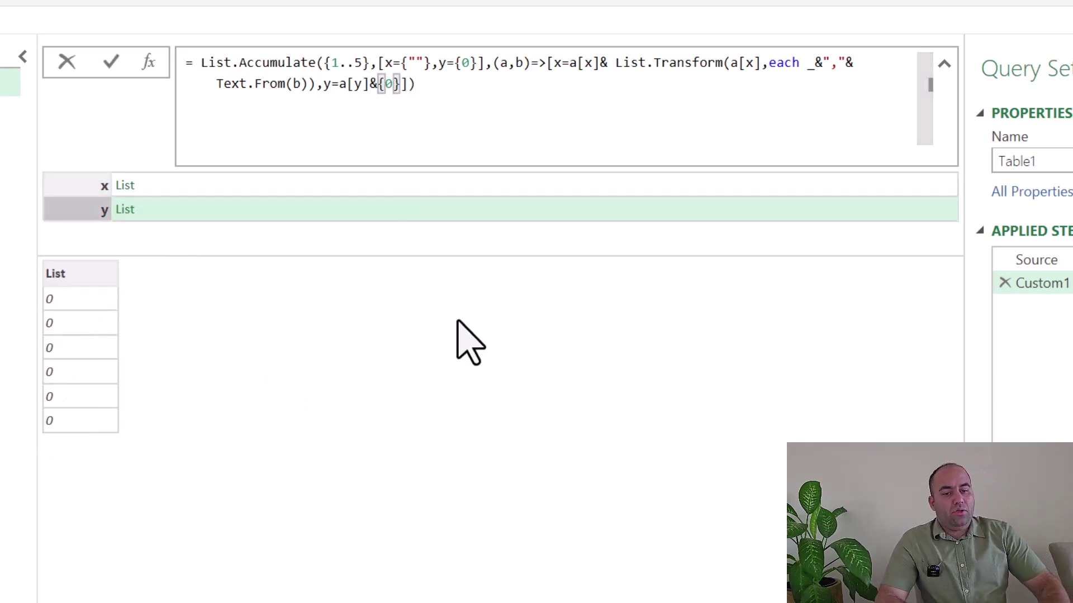
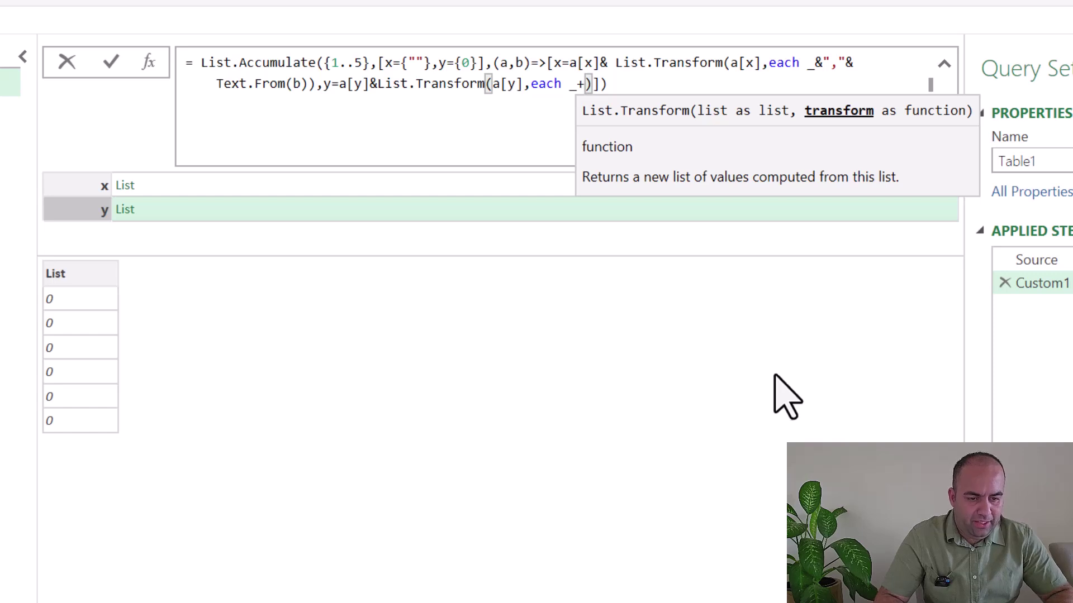
key("Return")
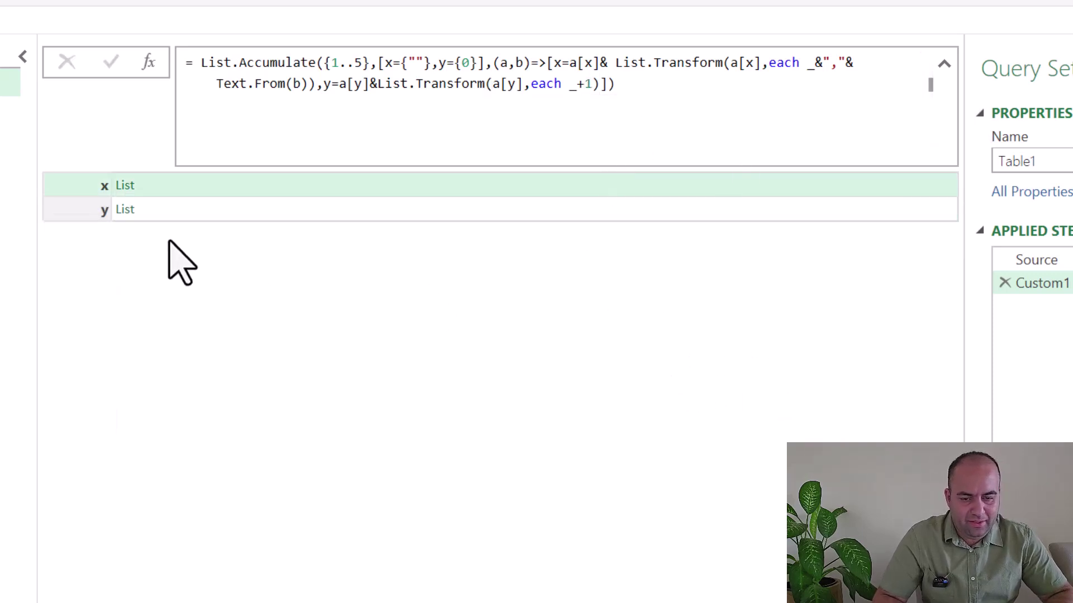
left_click(172, 216)
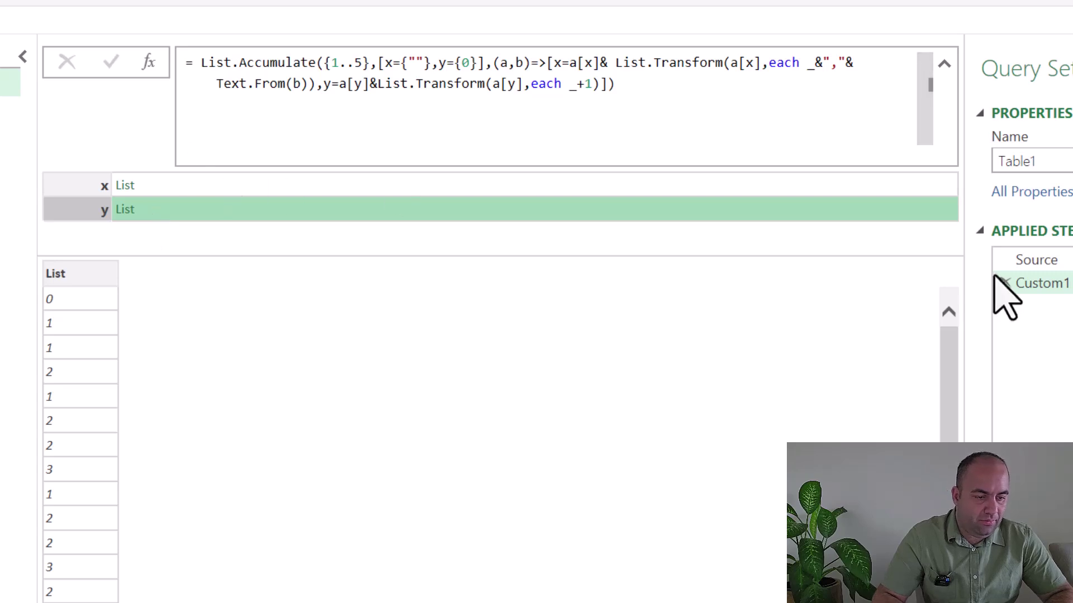
Look up the cost column's name in the Source step, replace the added 1 with Source[#"value (cost)"]{b-1} in Custom1, apply, and preview both lists.
left_click(1056, 258)
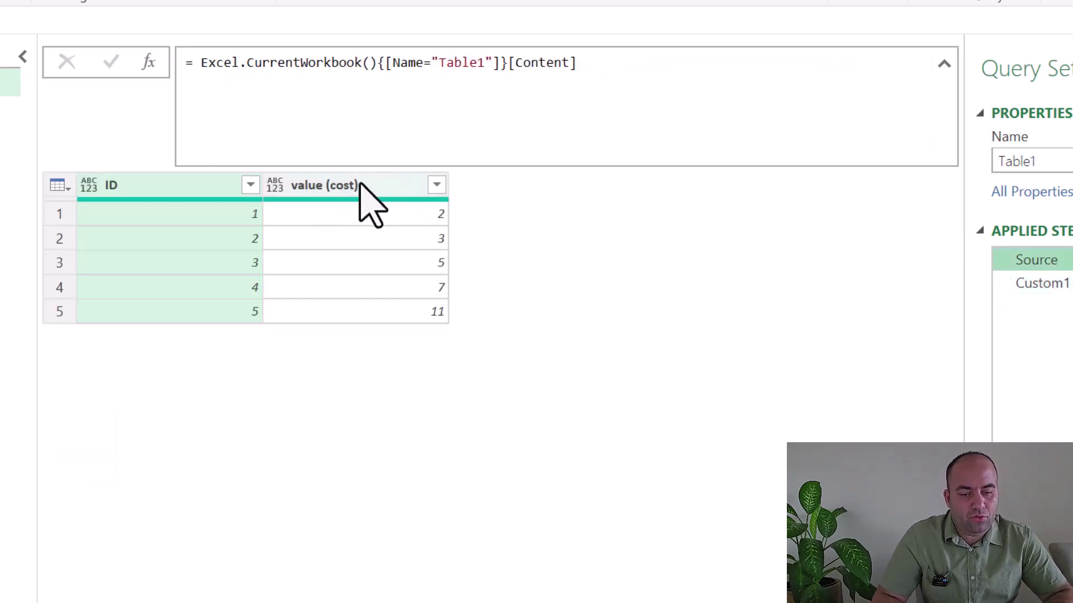
double_click(366, 187)
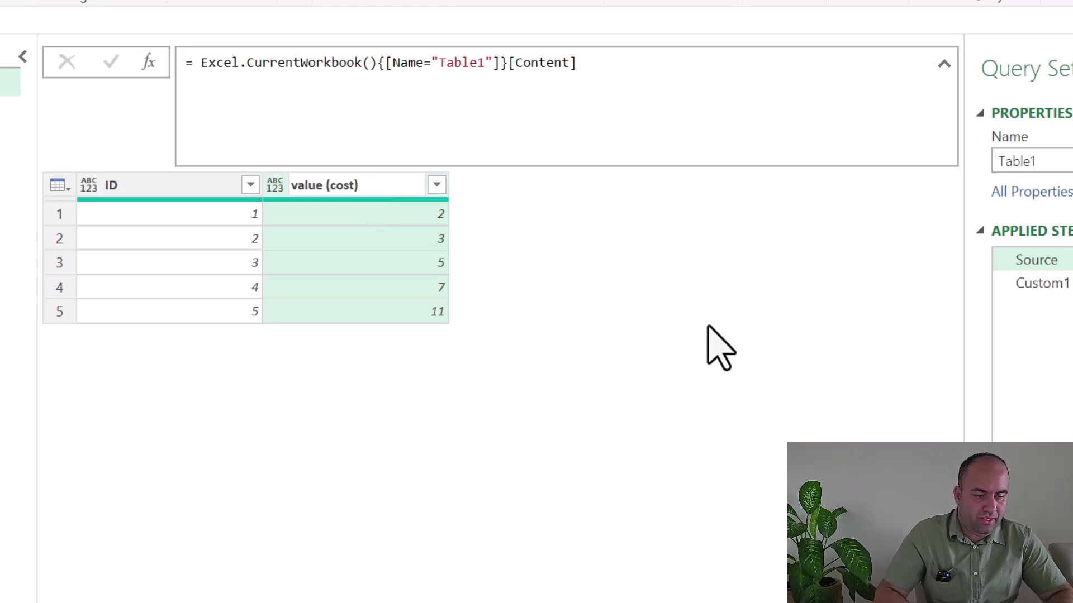
left_click(1022, 283)
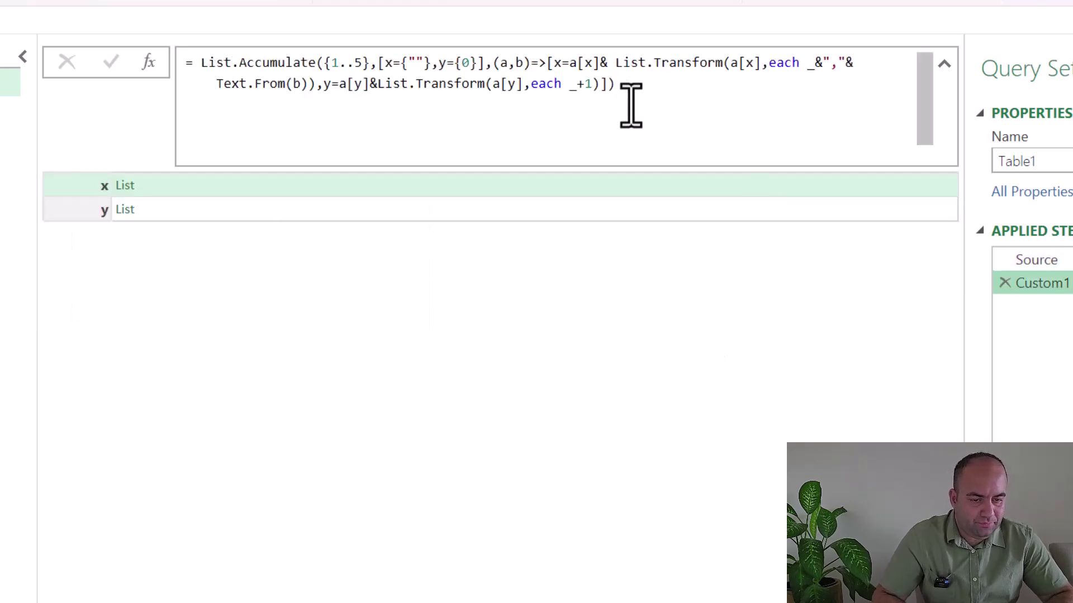
left_click(577, 85)
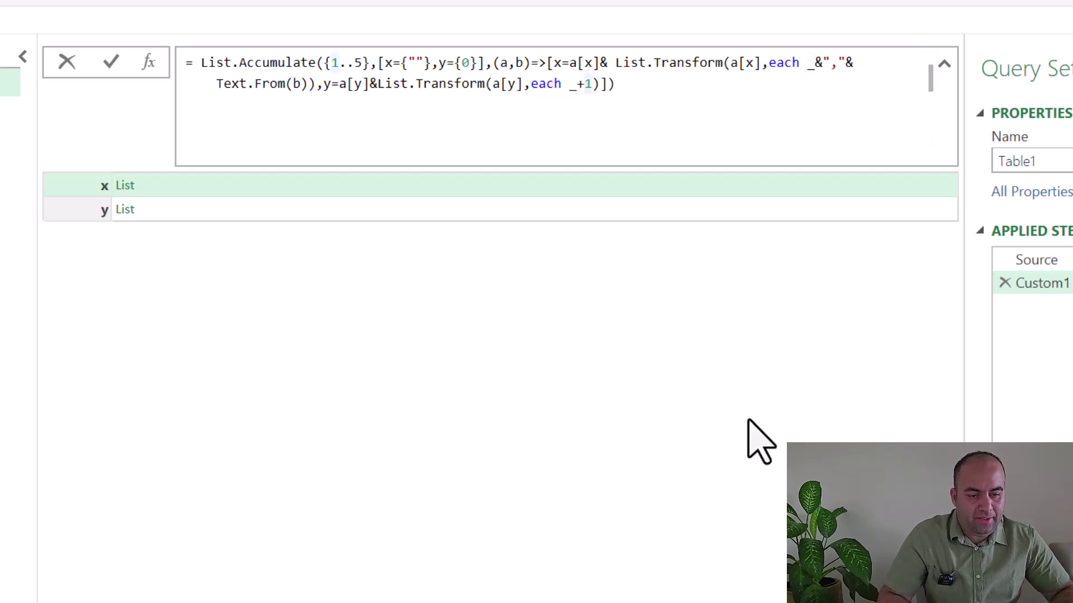
type("Source[#\"value (cost)\"]{b-1")
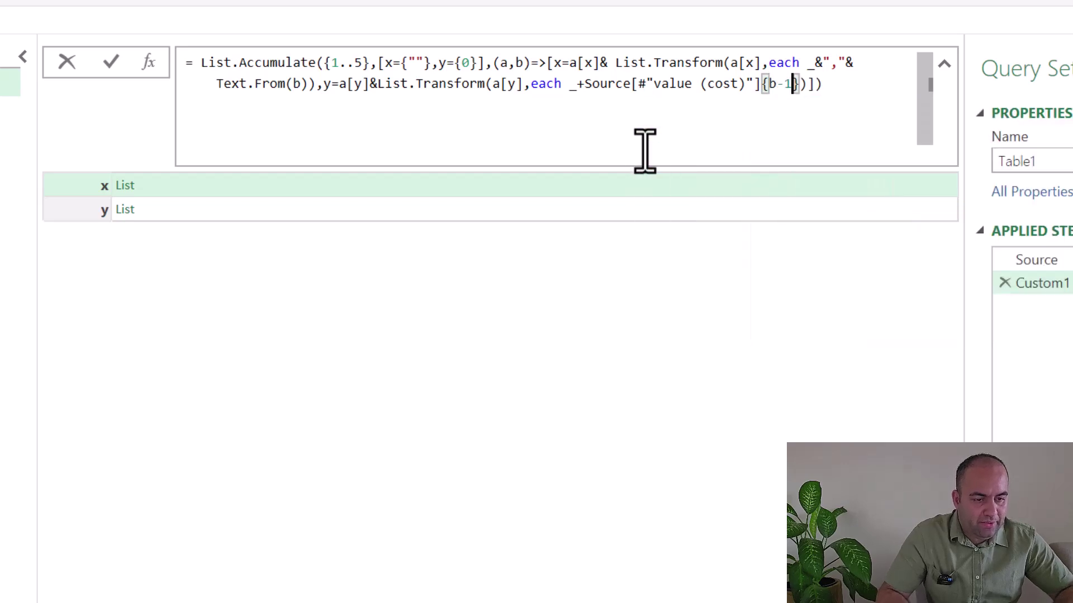
key("Return")
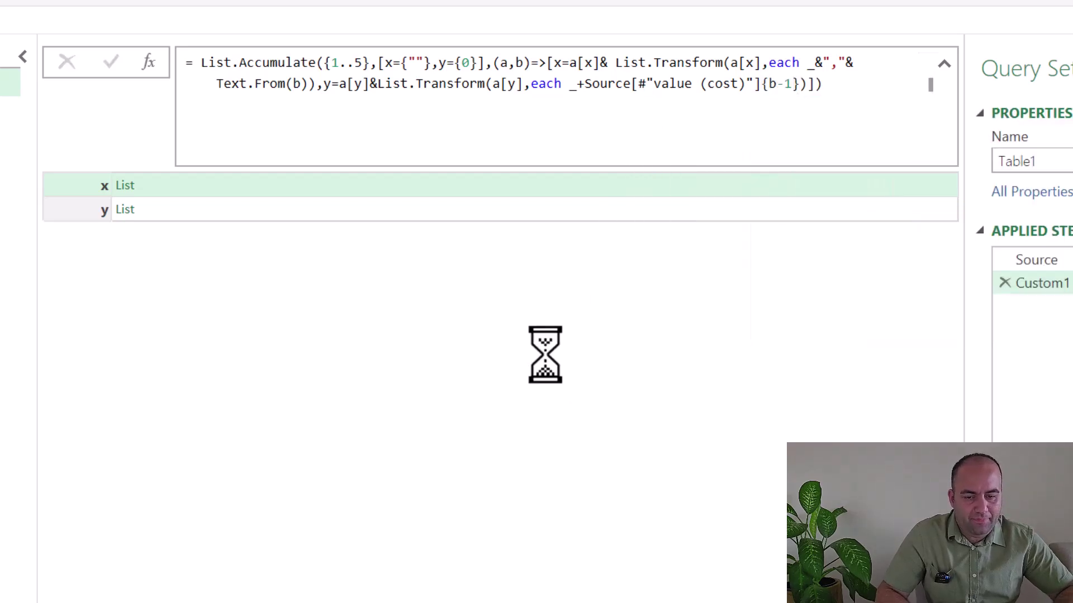
left_click(234, 186)
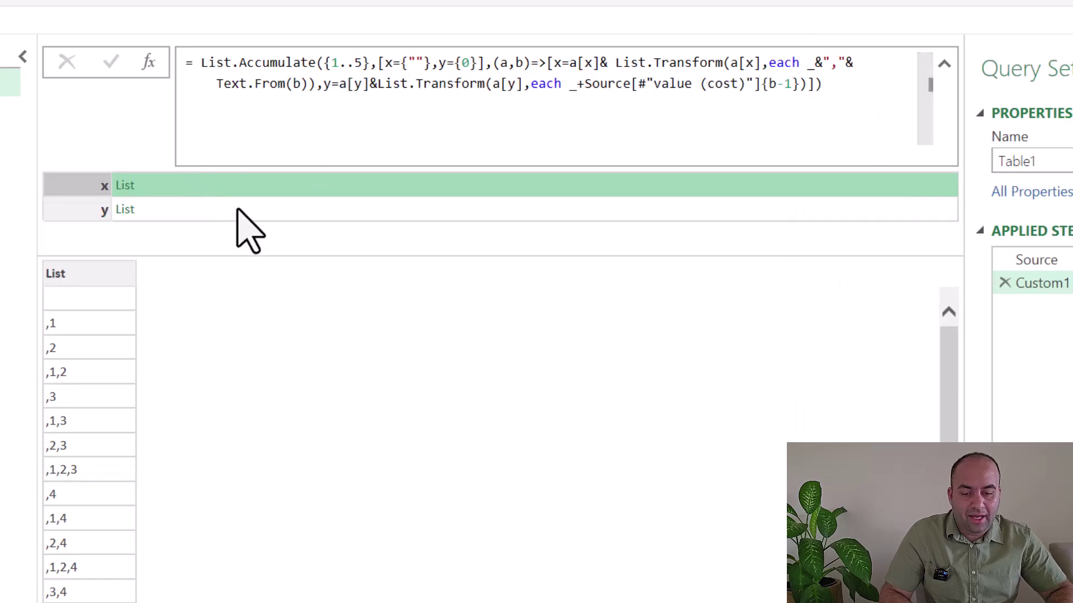
left_click(237, 210)
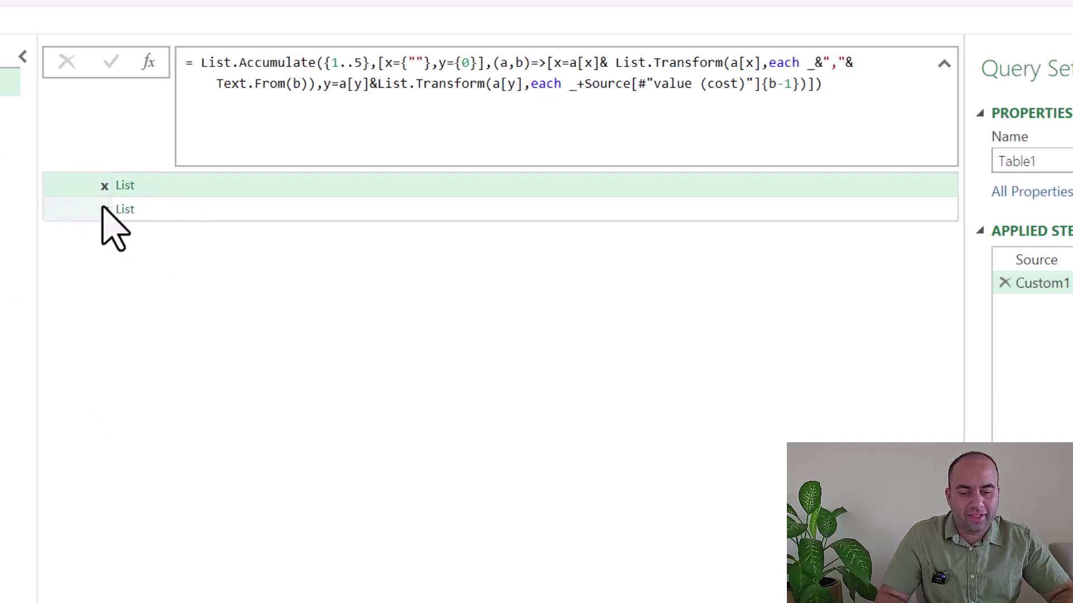
Wrap the whole List.Accumulate expression in Record.ToList( ), apply the formula and preview both resulting lists.
left_click(200, 66)
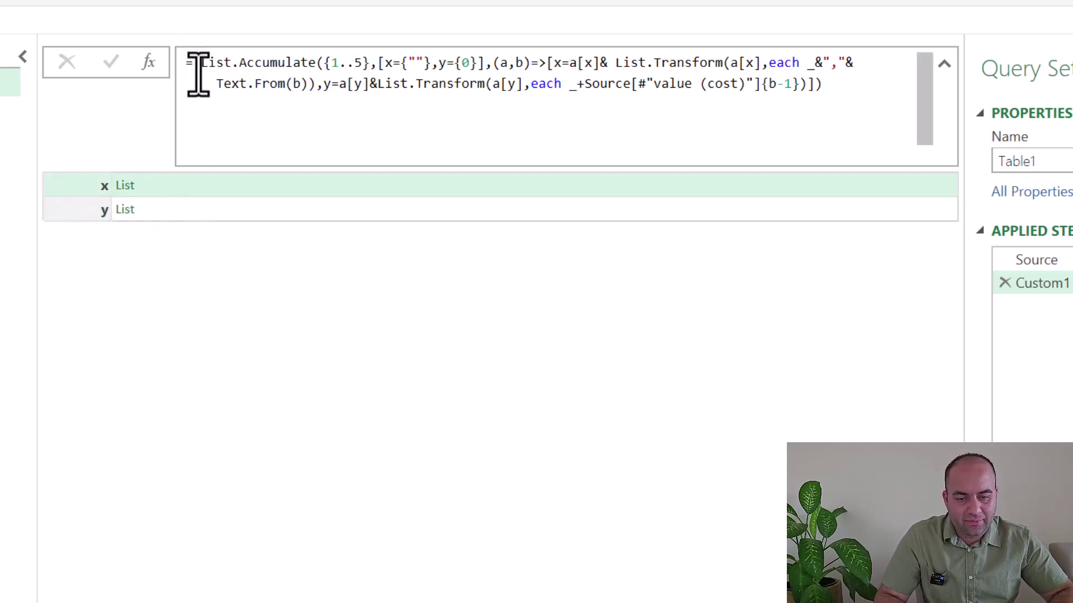
type("(")
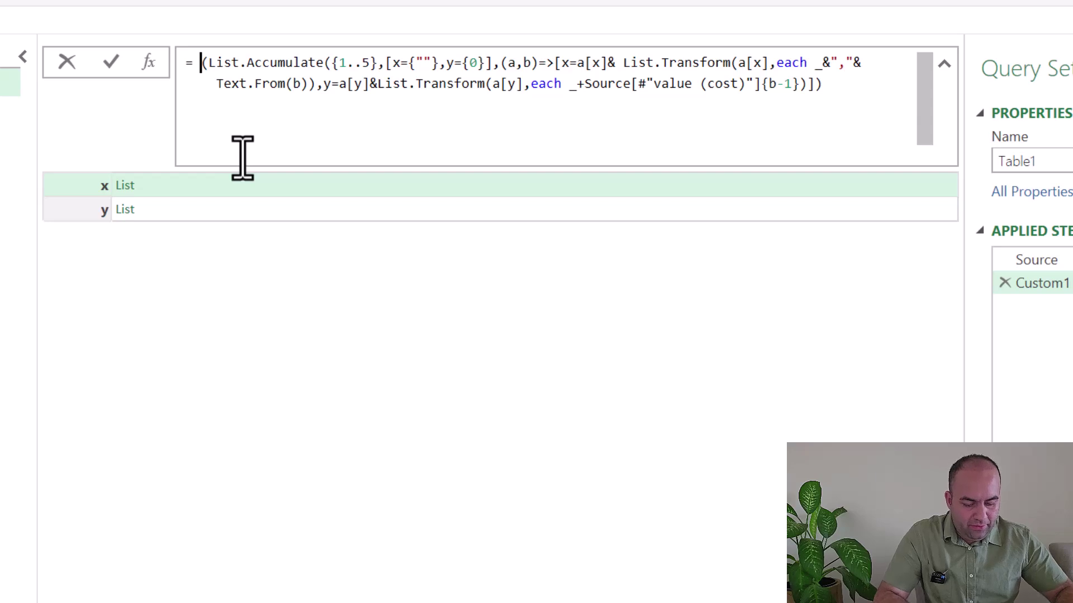
type("Record.ToList")
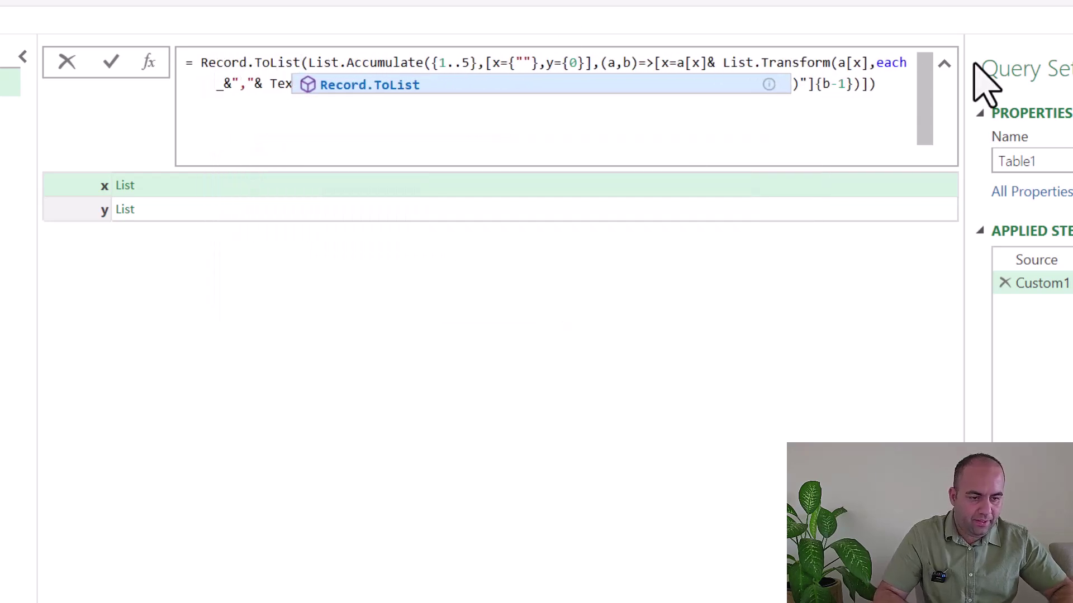
left_click(897, 106)
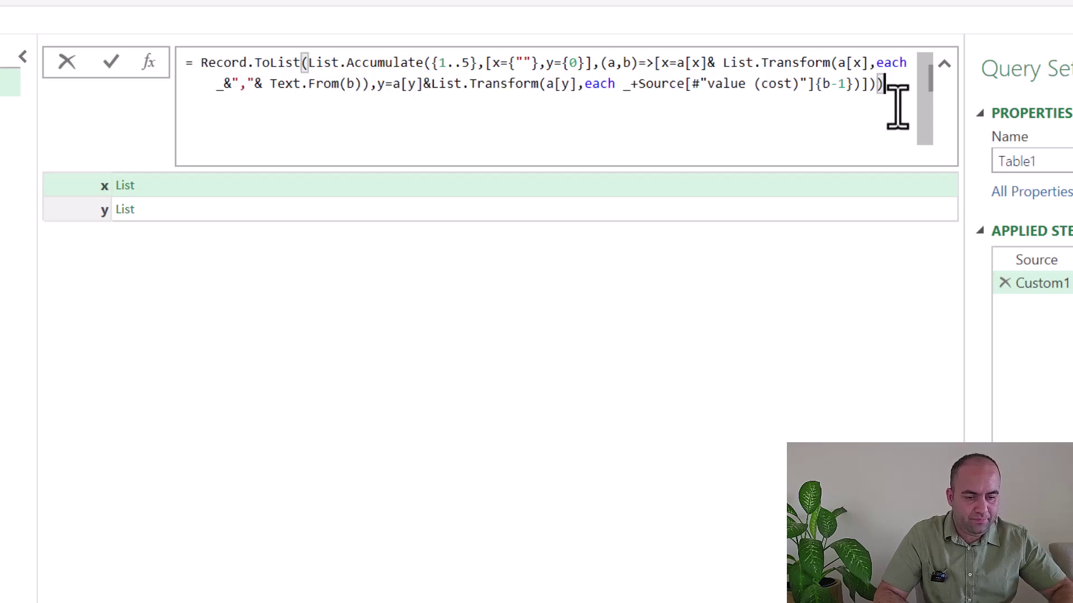
key("Return")
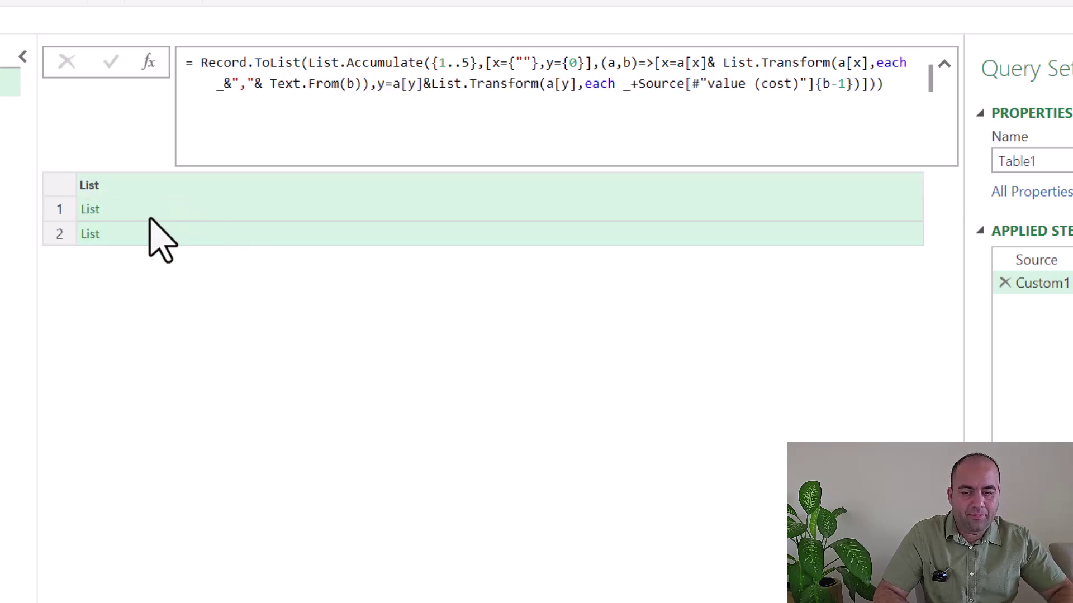
left_click(151, 219)
left_click(132, 232)
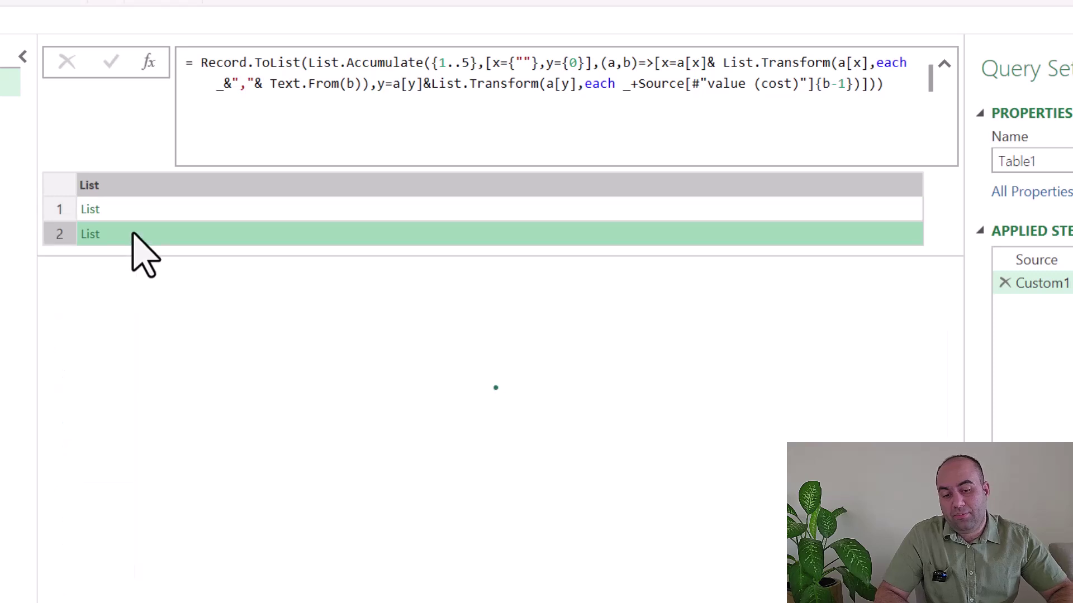
Wrap the Record.ToList expression in Table.FromColumns( ), apply the formula and look through the resulting table's rows.
left_click(196, 62)
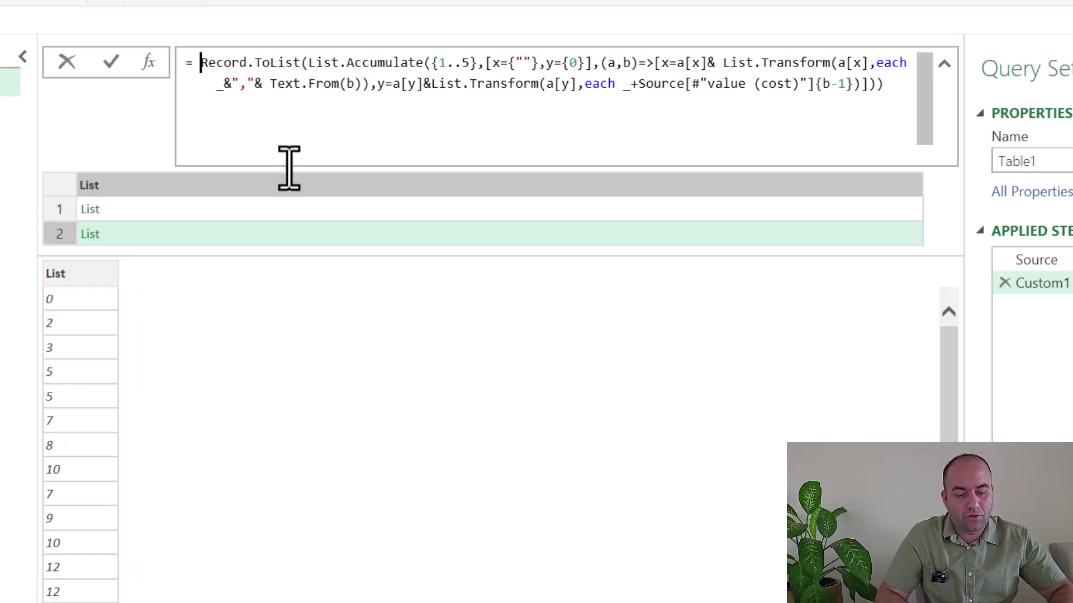
type("(")
key("Left")
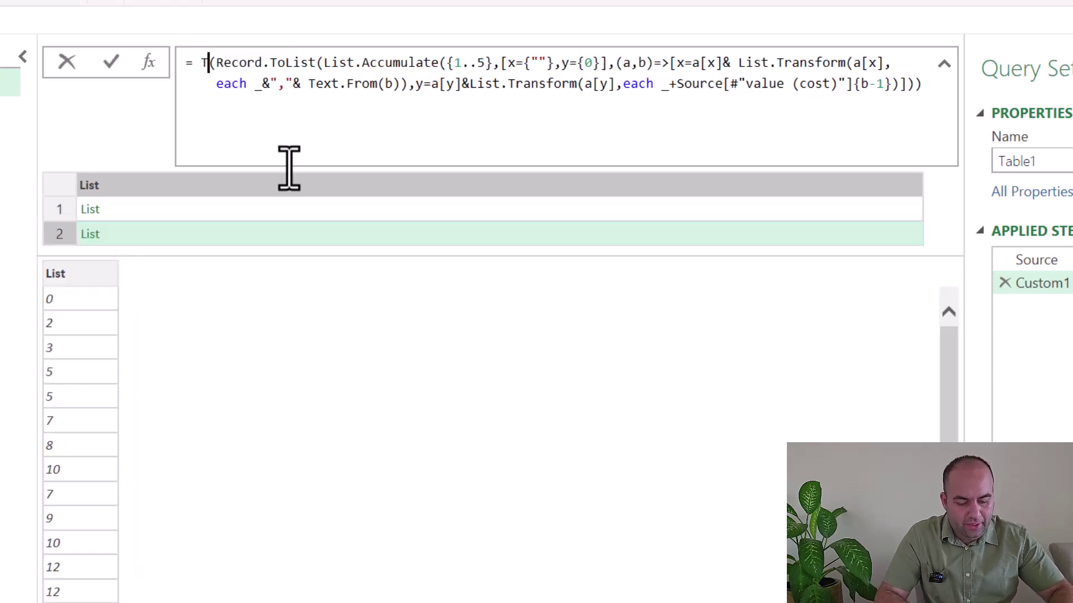
type("Table.C")
key("BackSpace")
type("Fromc")
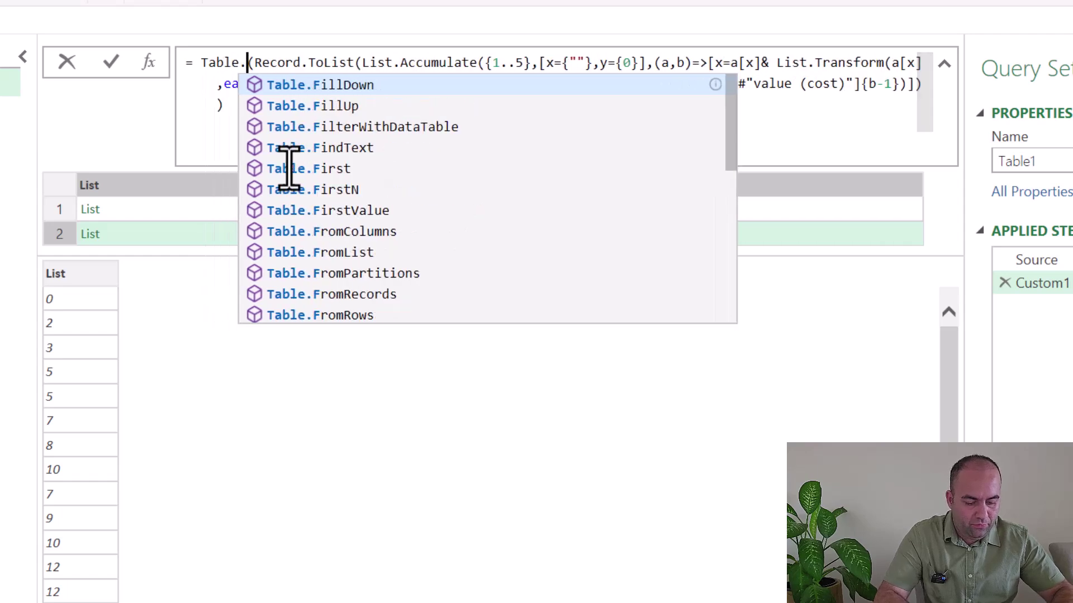
key("BackSpace")
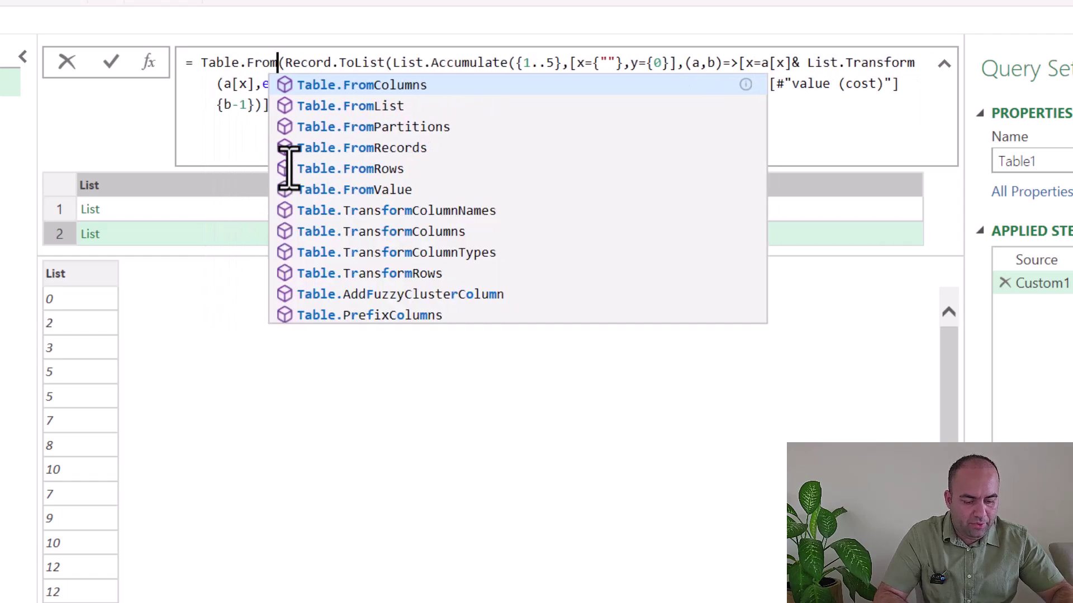
type("Columns")
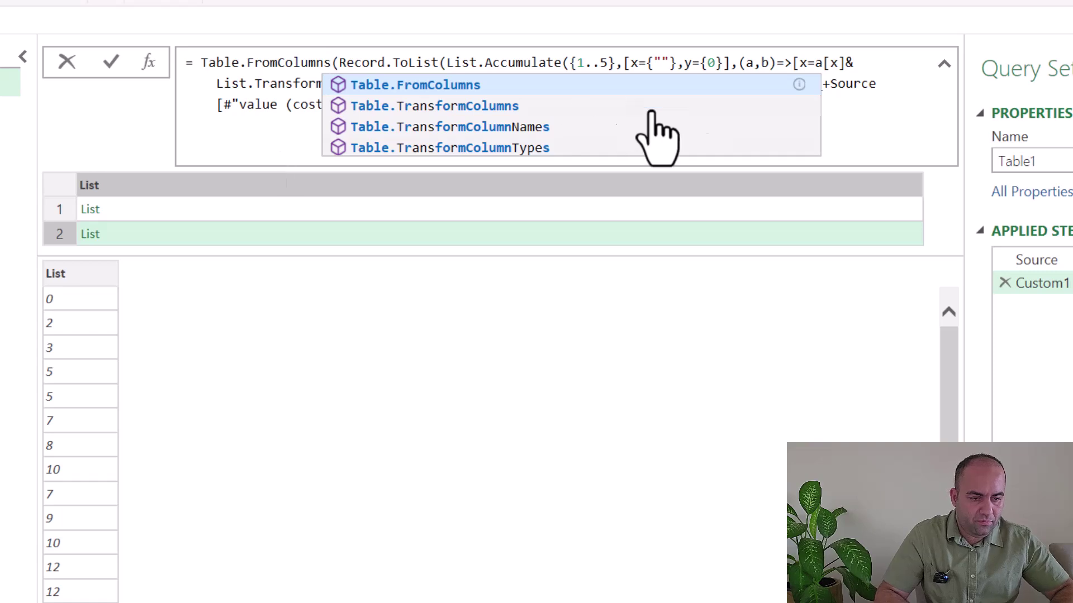
left_click(870, 115)
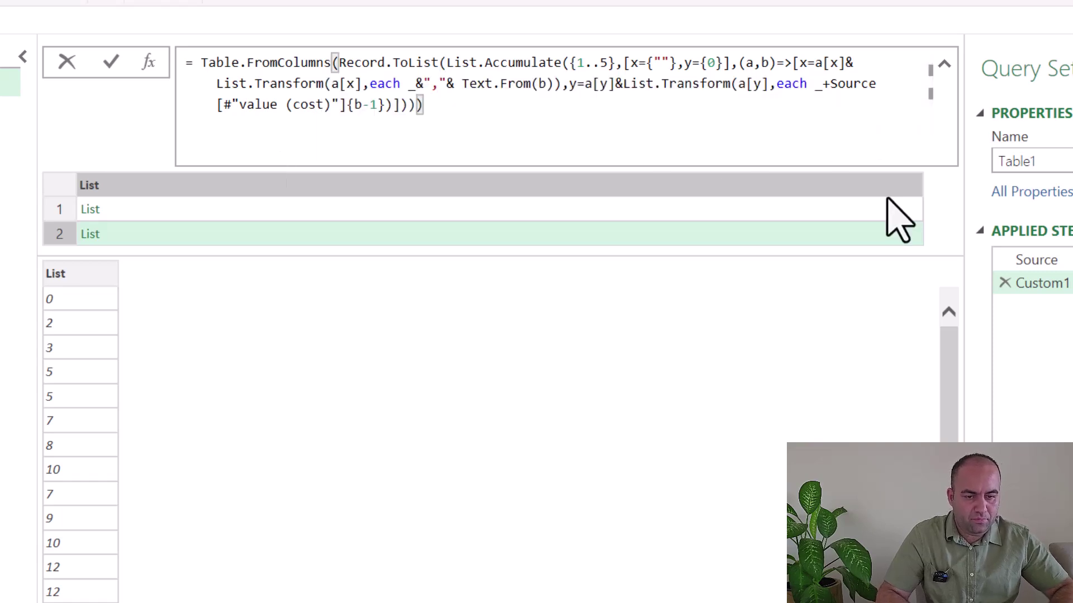
key("Return")
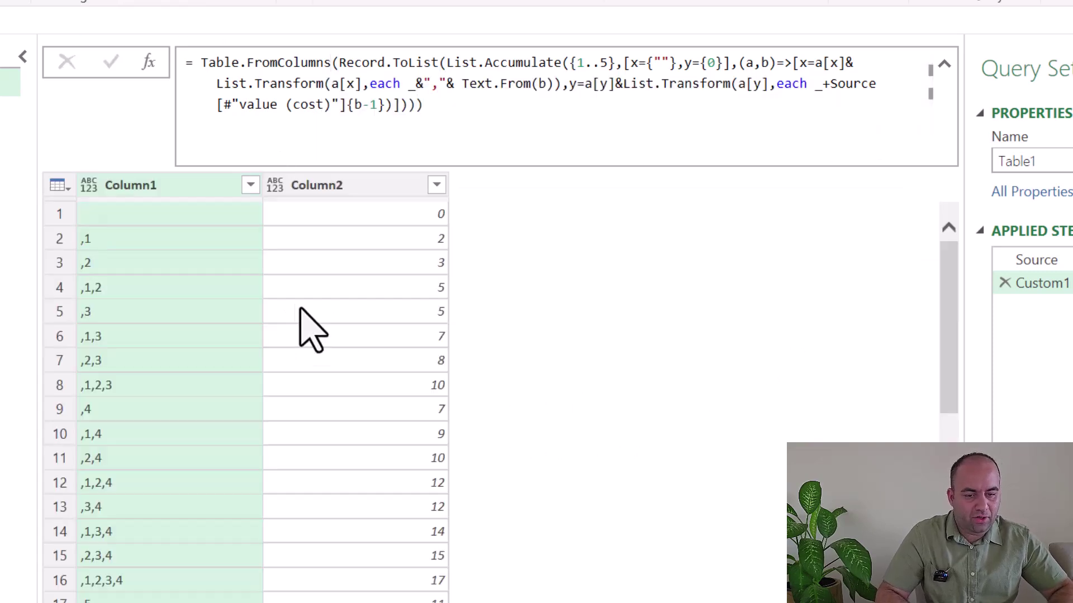
scroll(587, 438, "down", 5)
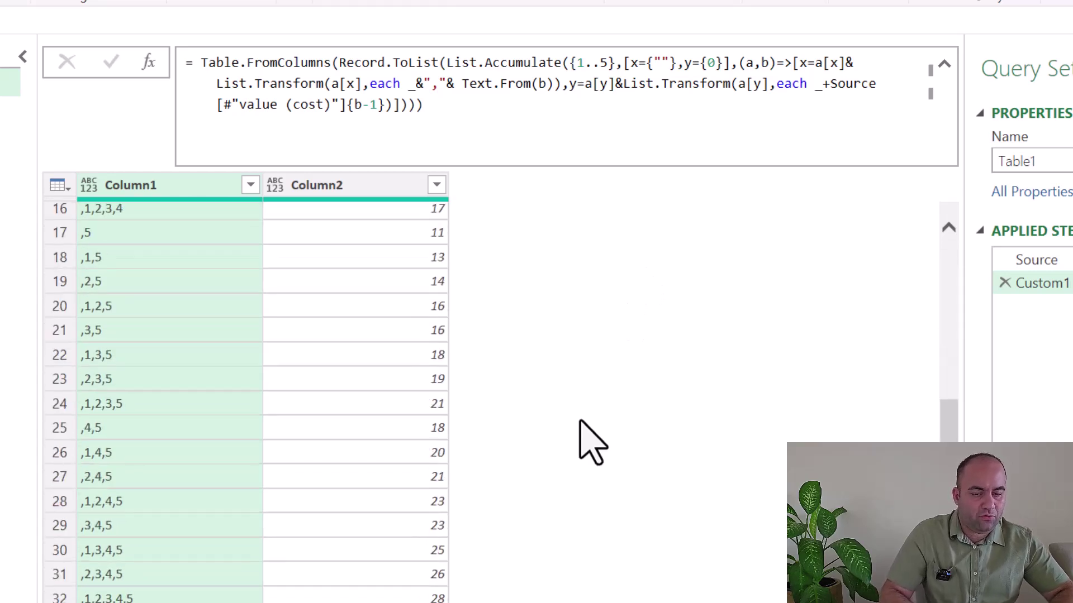
scroll(580, 422, "up", 5)
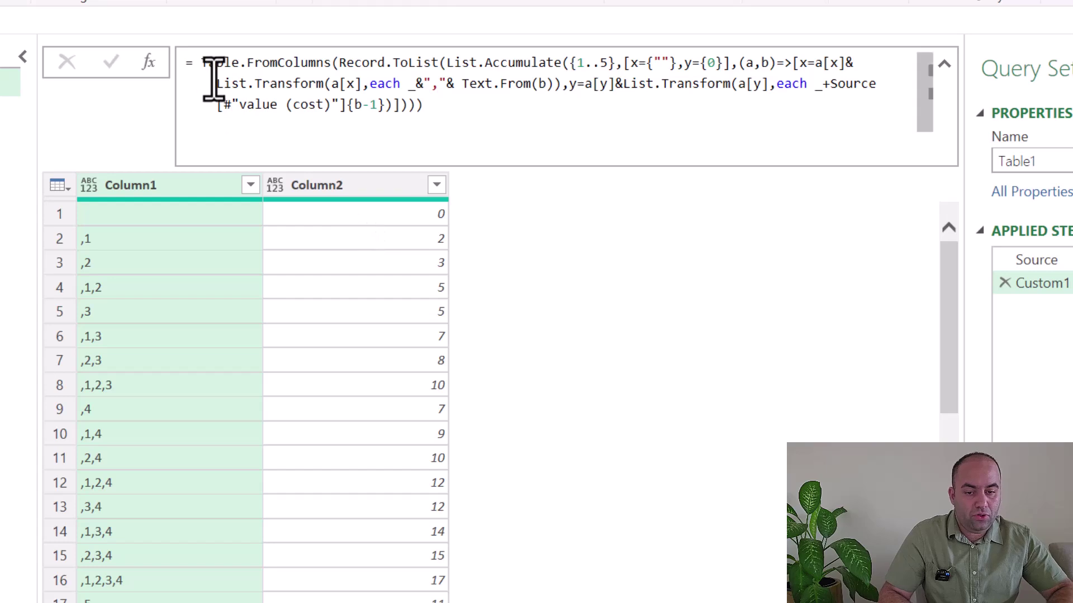
Wrap the formula in Table.Skip( ) with a count of 1 to remove the table's first row, and apply it.
left_click(199, 65)
type("Table.Sk")
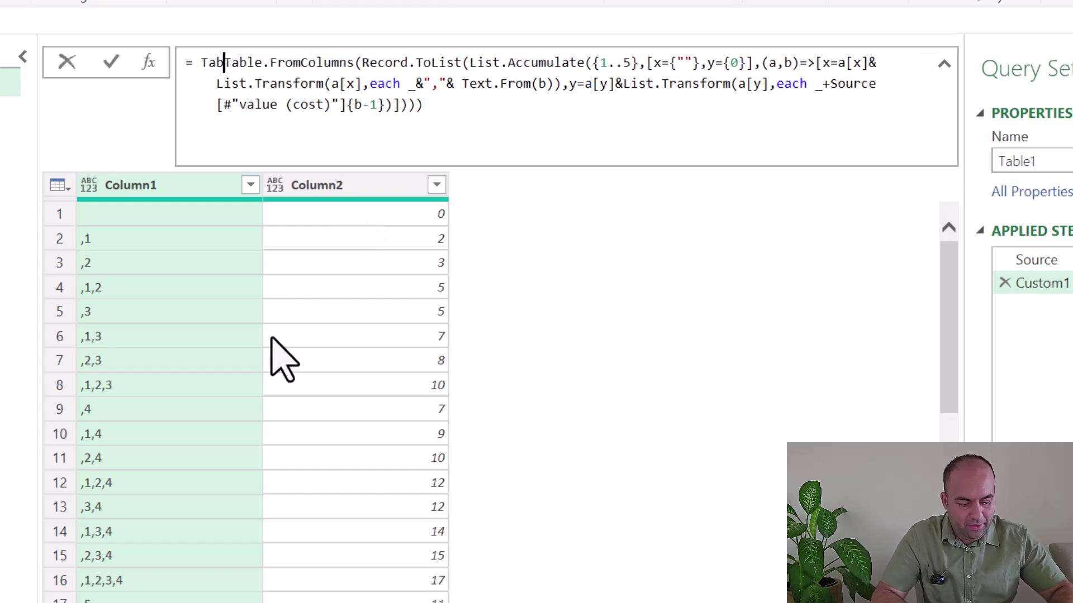
type("ip")
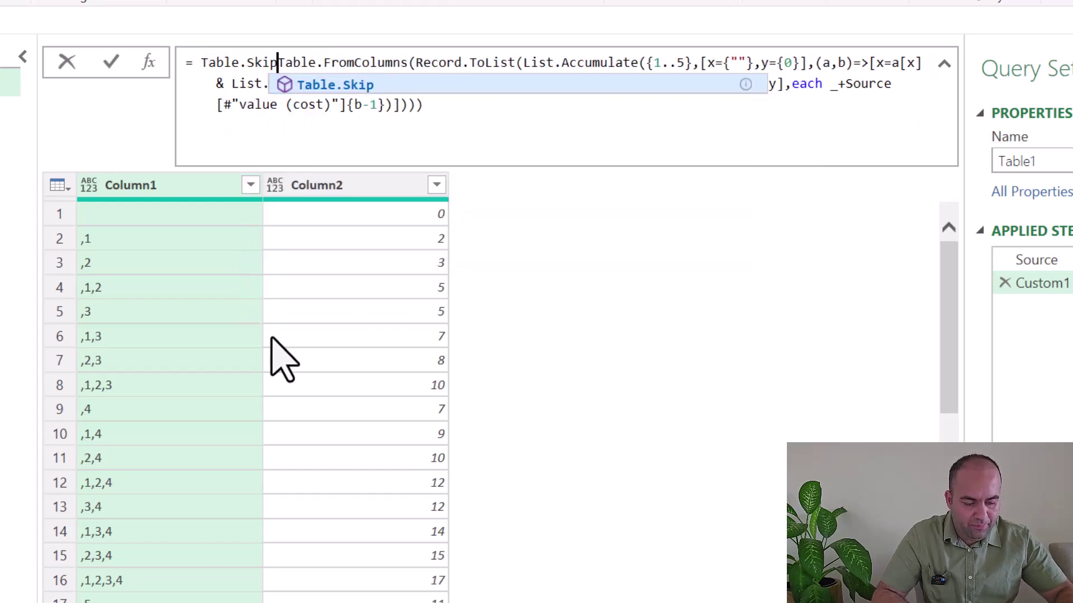
type("(")
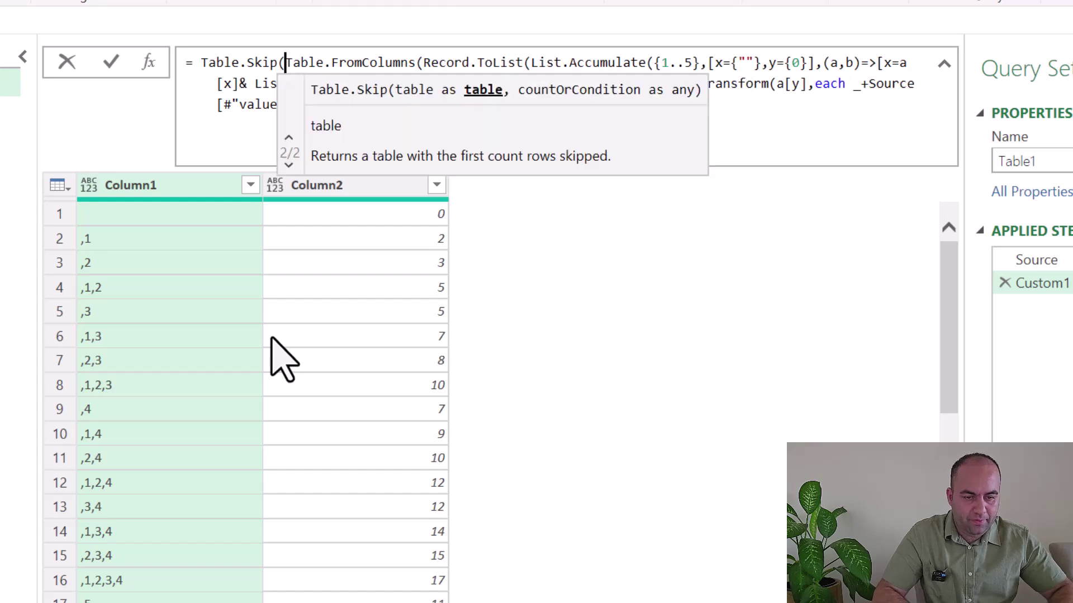
left_click(868, 137)
type(",")
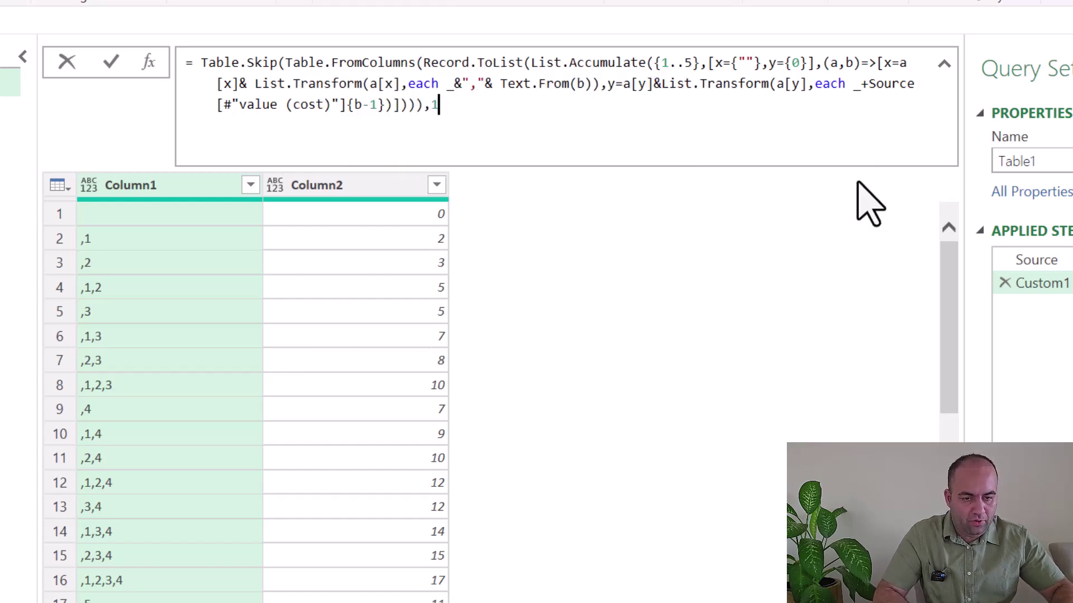
type("1)")
key("Return")
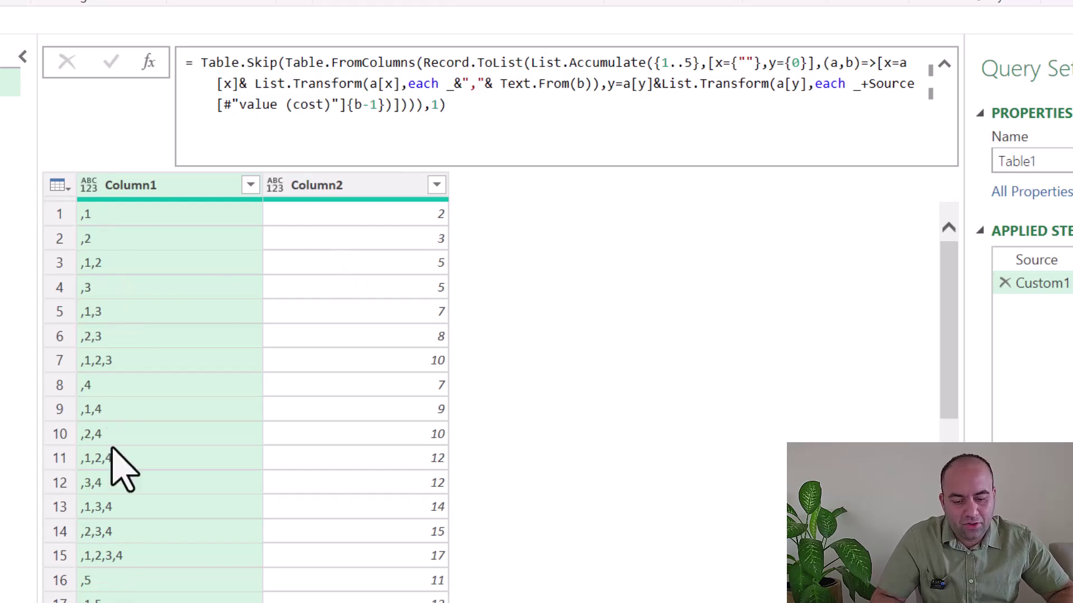
Collapse the formula display and extract the text length of Column1 as a new transform step.
left_click(944, 65)
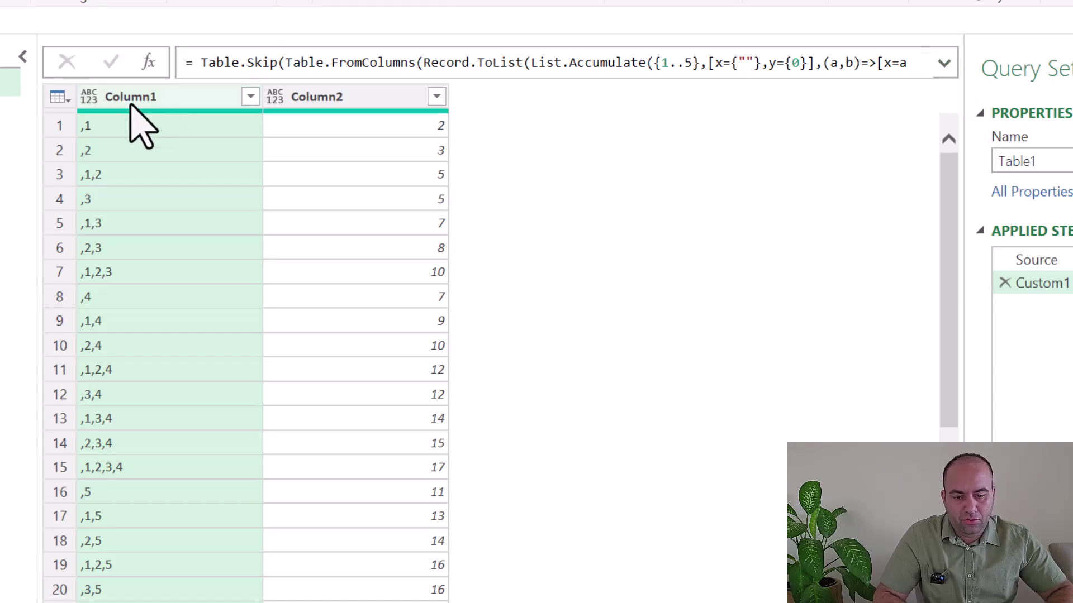
left_click(128, 31)
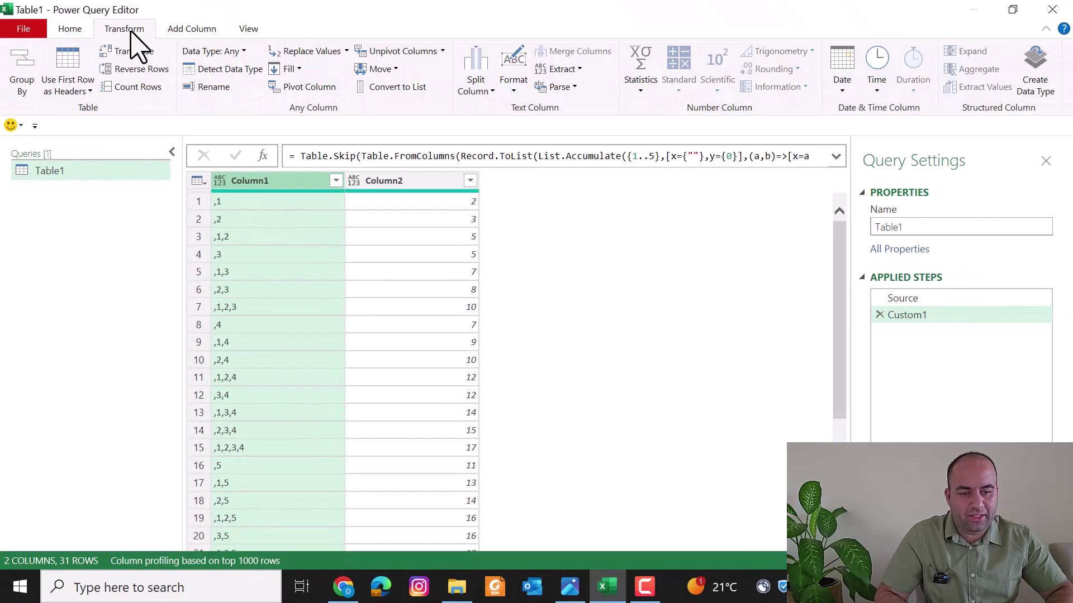
left_click(577, 70)
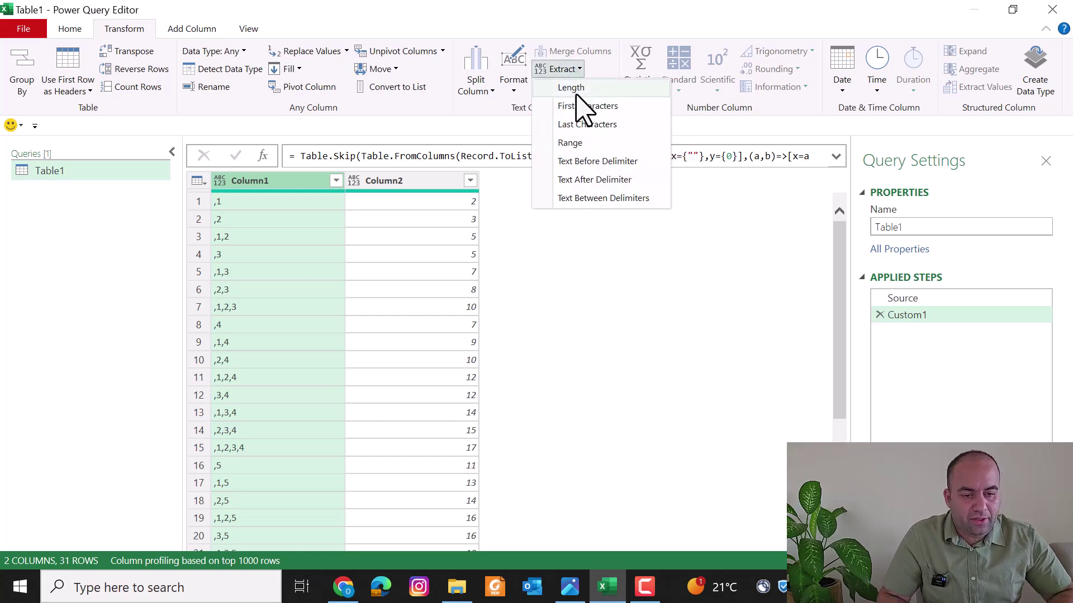
left_click(579, 88)
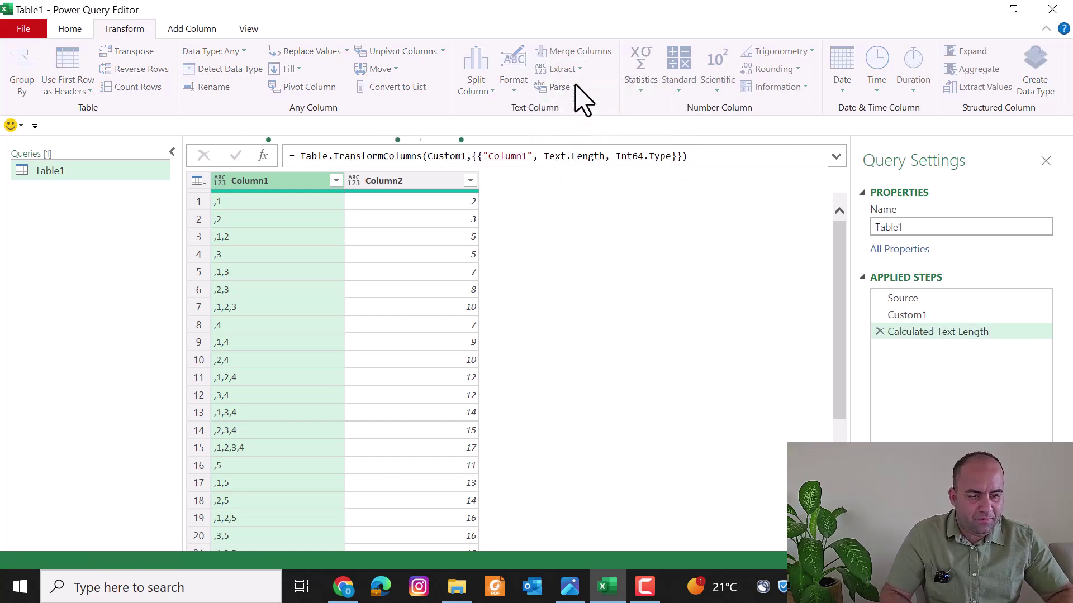
Replace Text.Length in the new step with each Text.RemoveRange(_,0,1), apply the formula and look through the resulting rows.
left_click(835, 157)
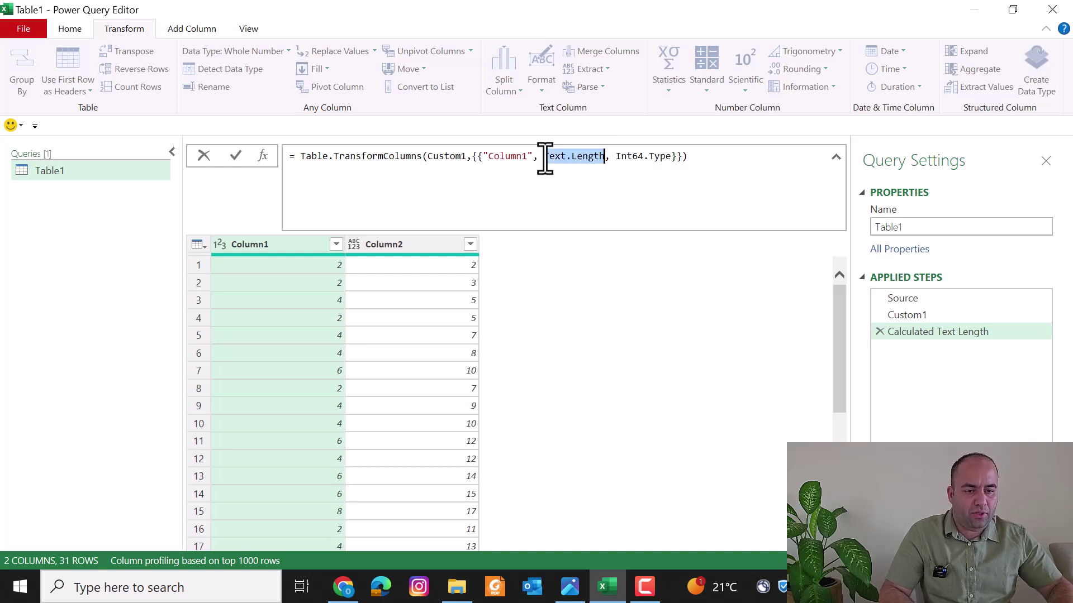
type("each ")
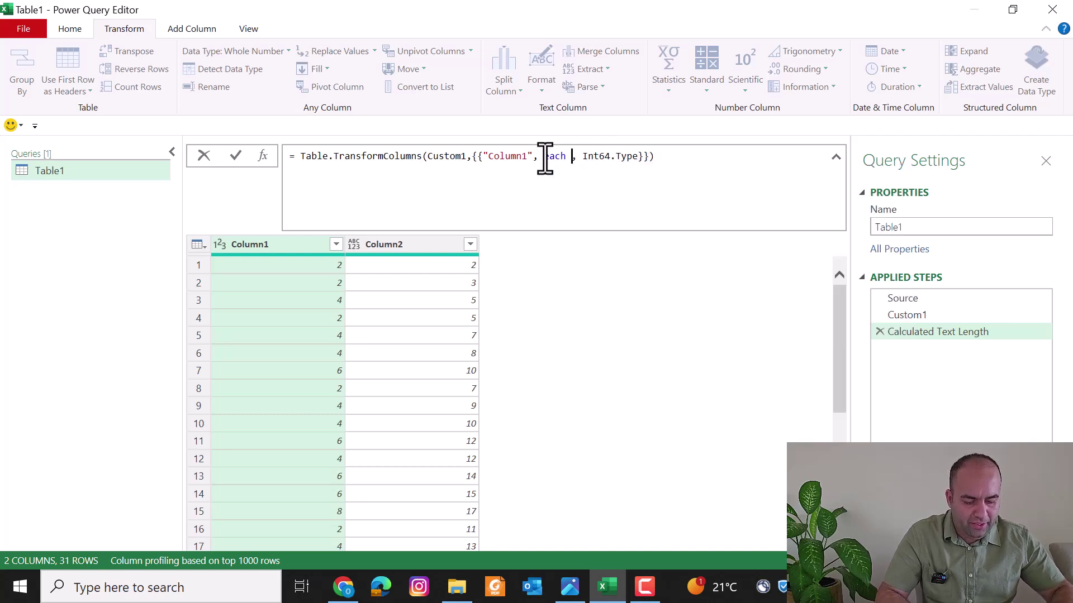
type("Text.Remo")
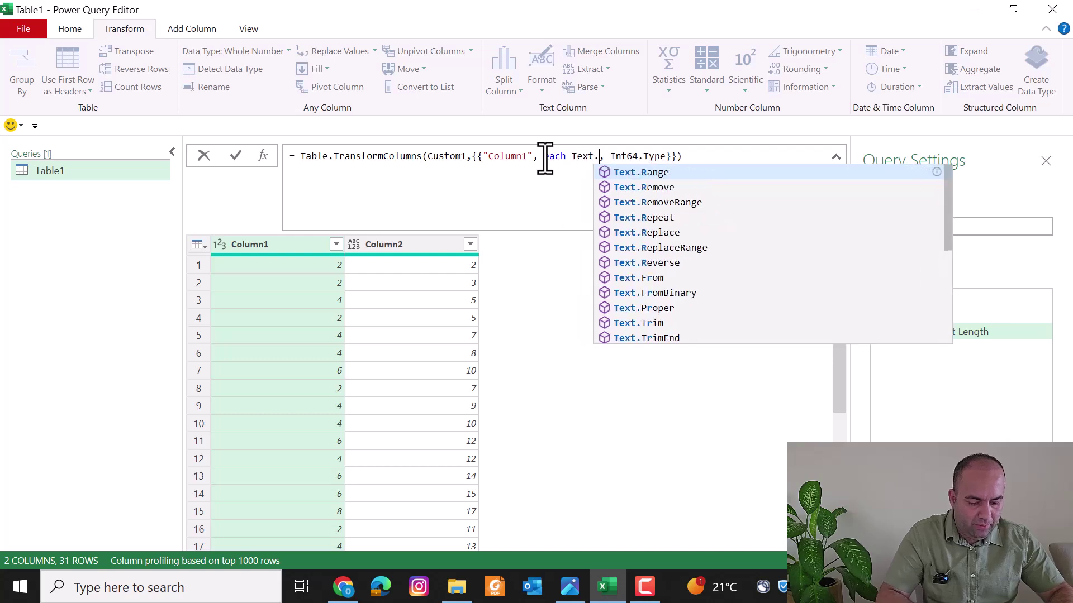
type("ve")
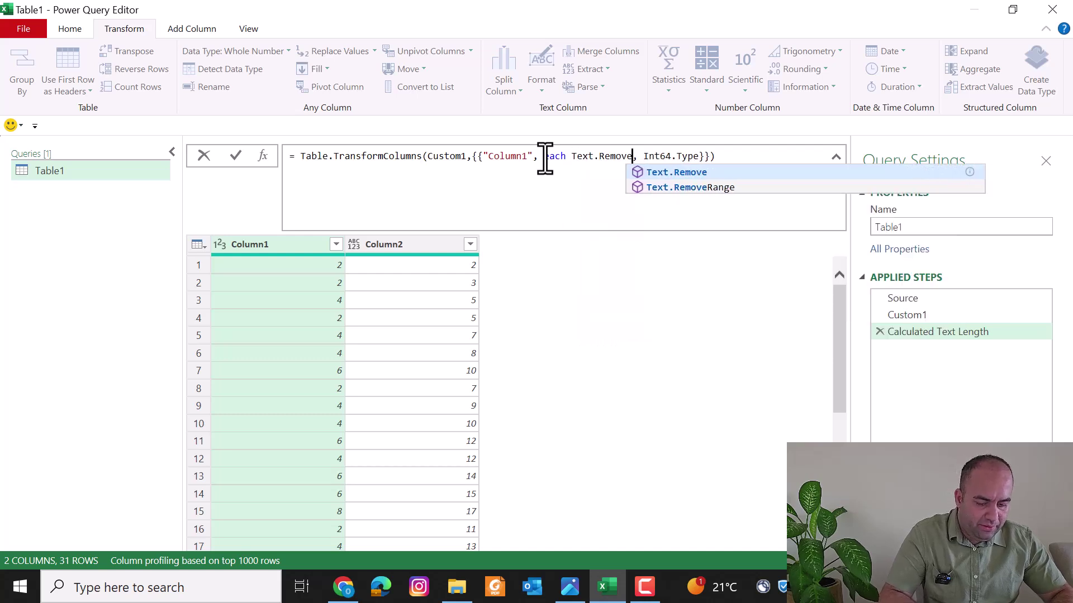
type("Range")
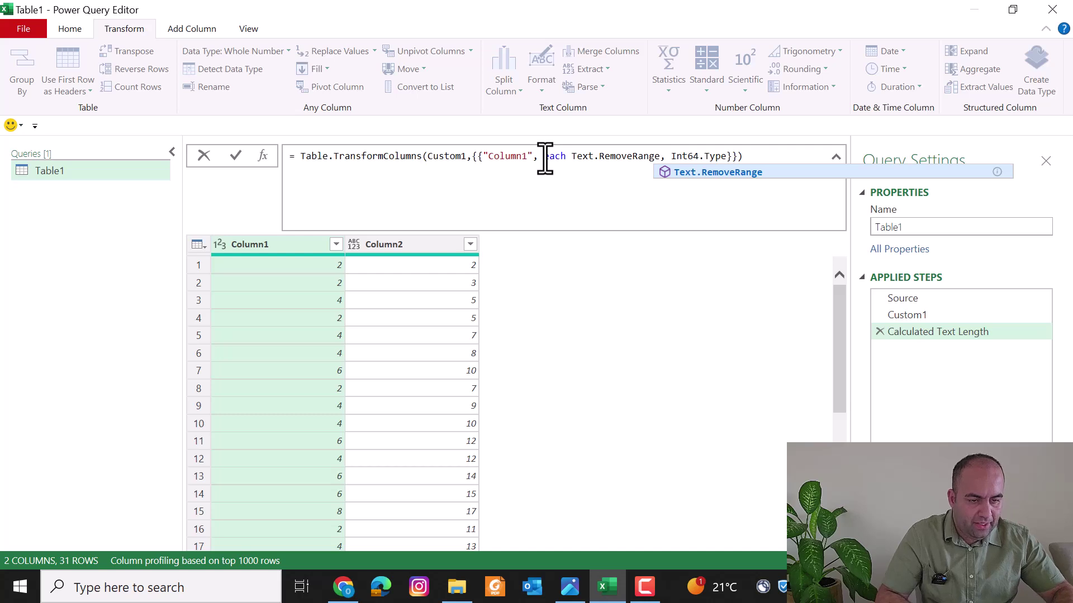
type("(0,")
key("Left")
key("Left")
type("_,")
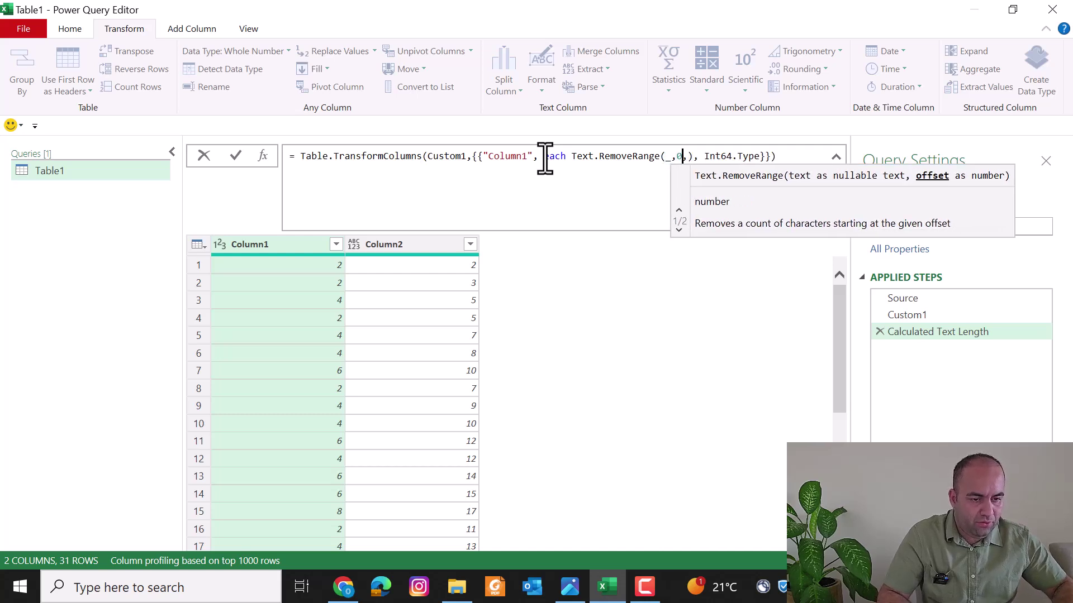
key("Right")
key("Right")
type("1")
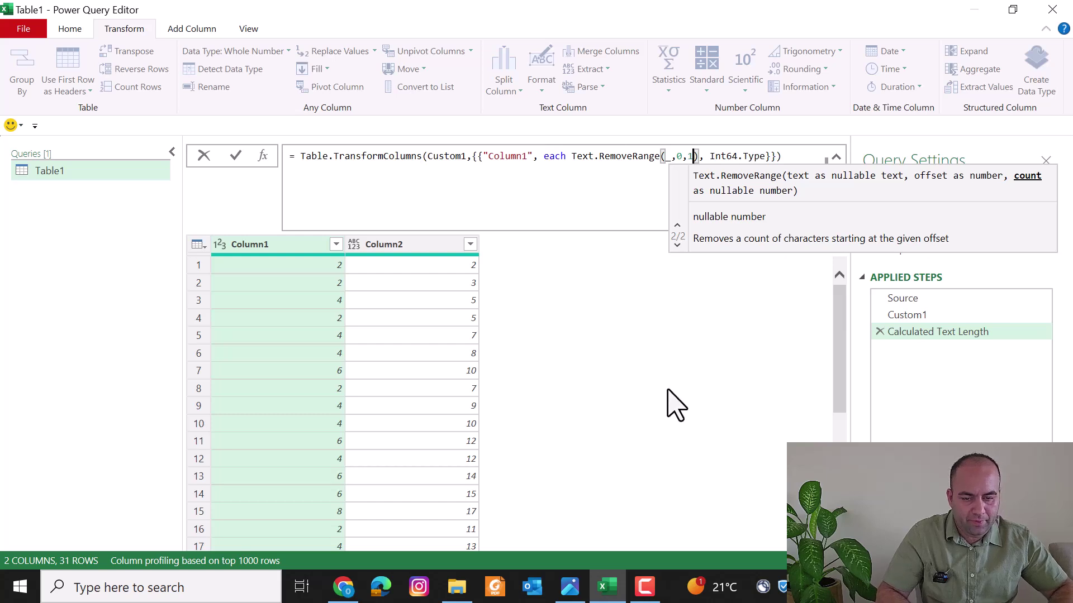
key("Return")
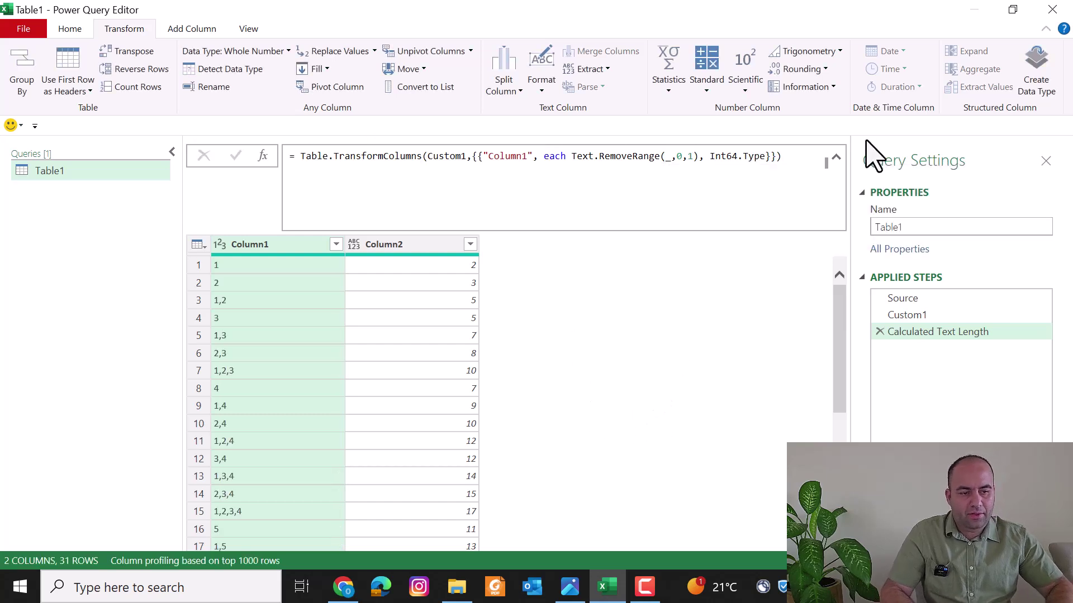
left_click(836, 158)
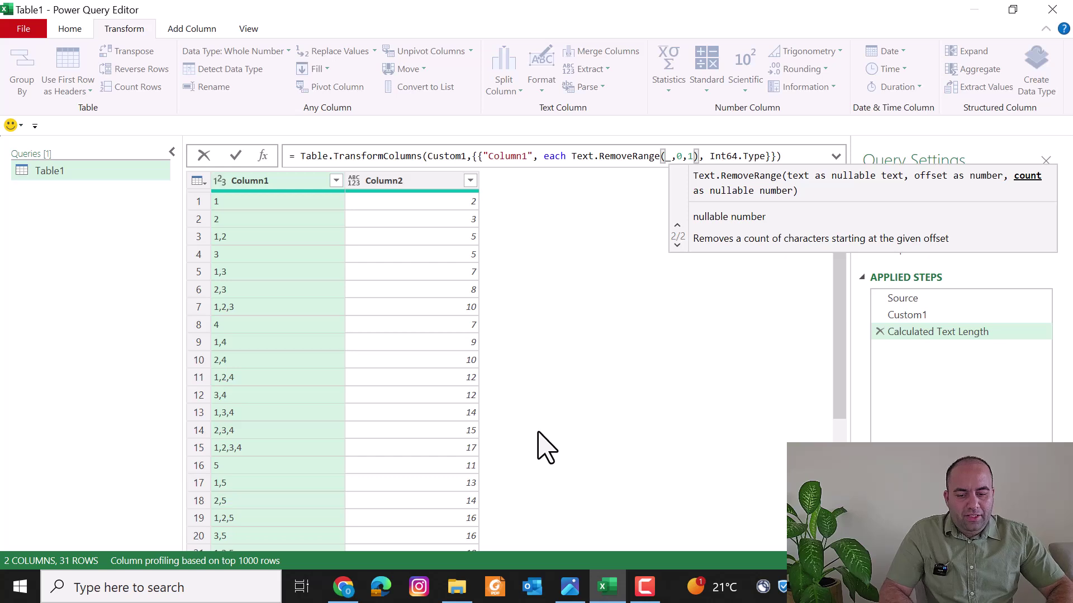
key("Return")
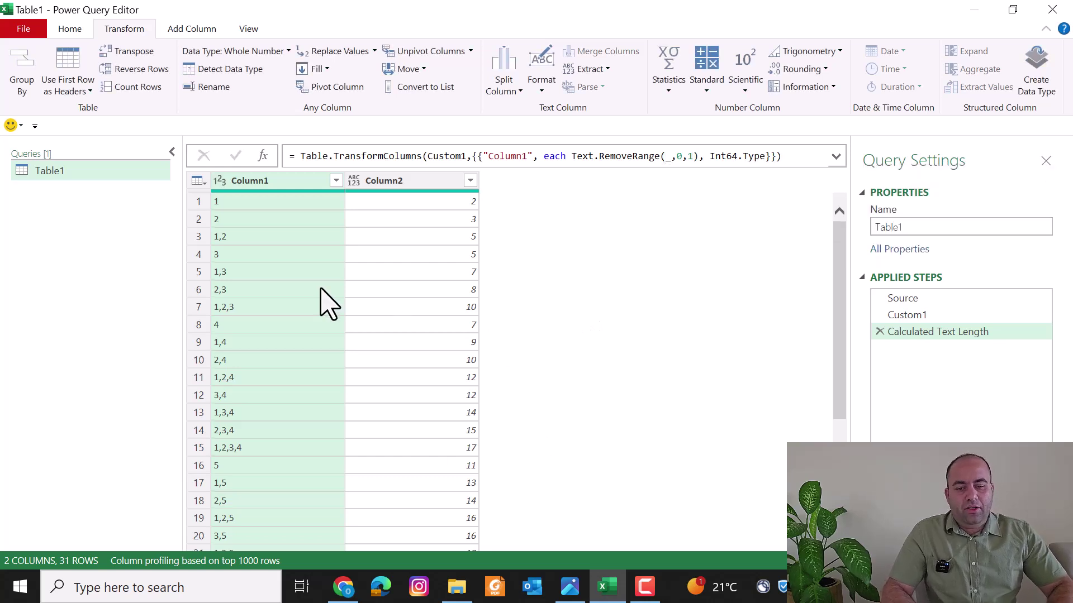
scroll(327, 302, "down", 4)
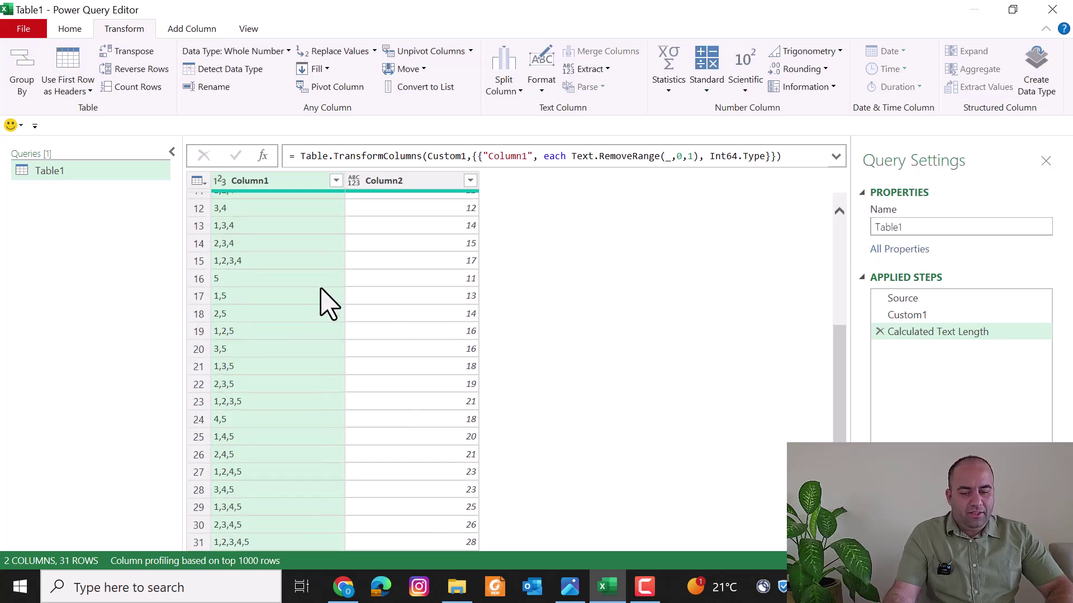